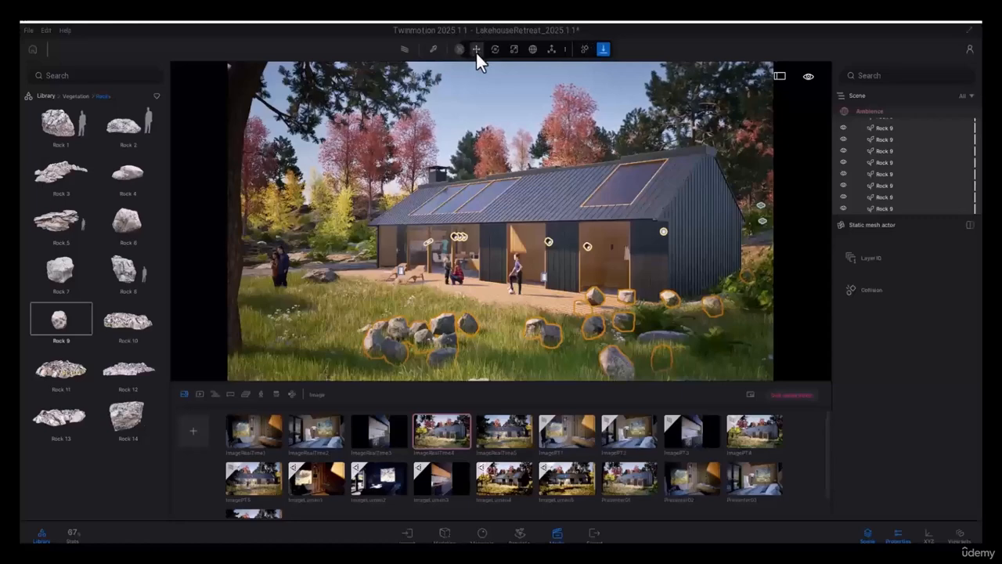
Select the single rock on the grass beside the stone cluster and activate the Translate tool for it.
click(468, 324)
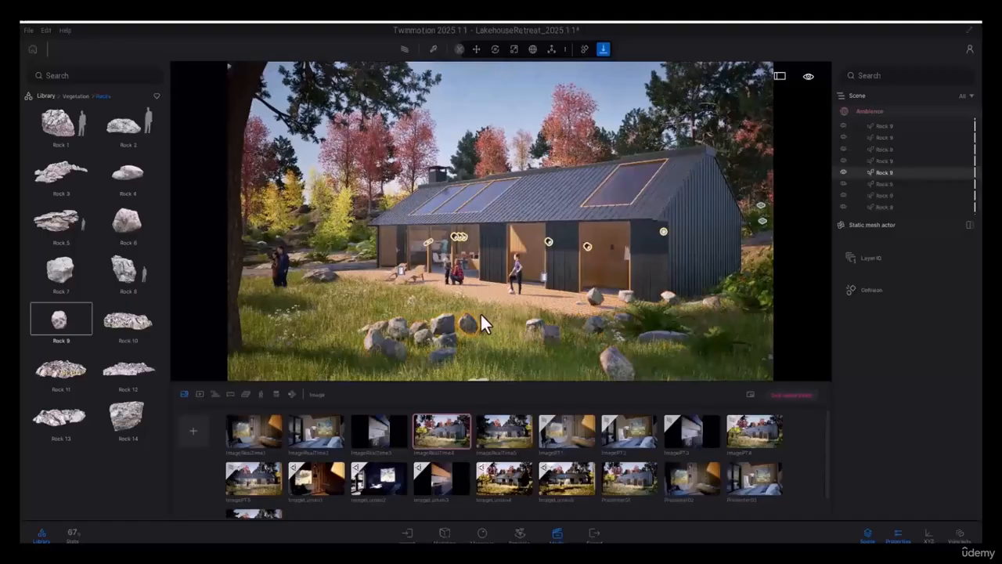
scroll(480, 335, up, 3)
right_drag(479, 335, 479, 399)
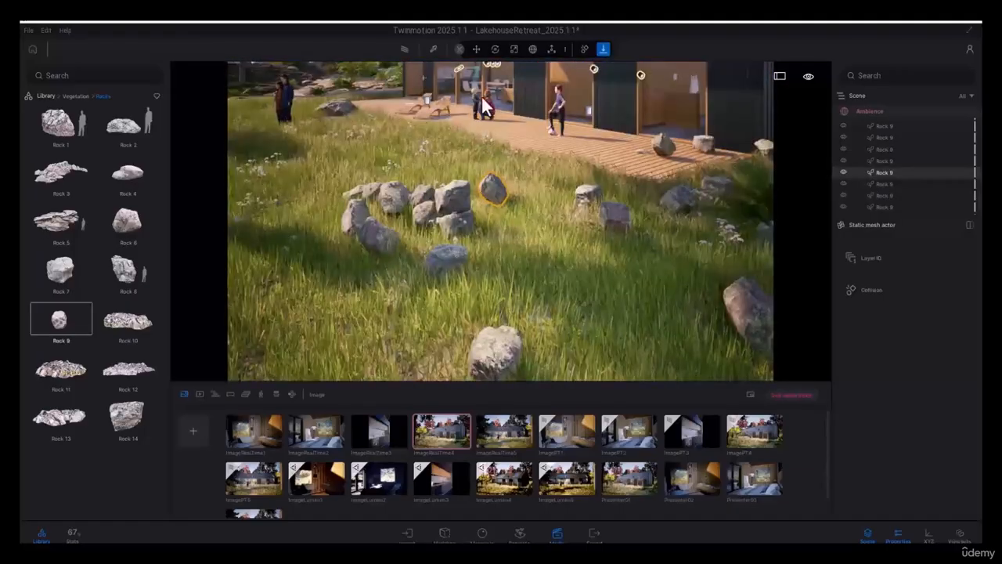
click(475, 47)
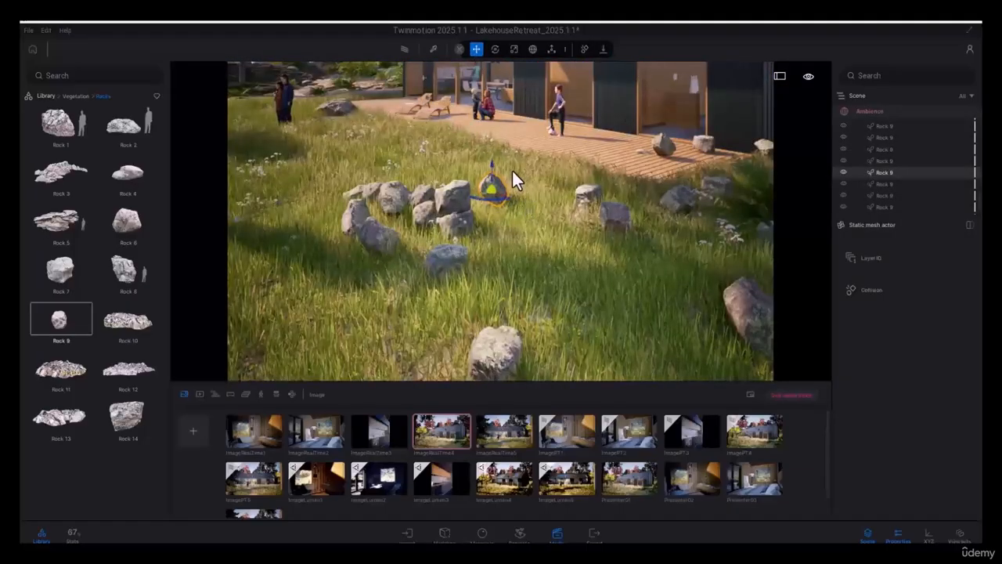
scroll(513, 172, up, 3)
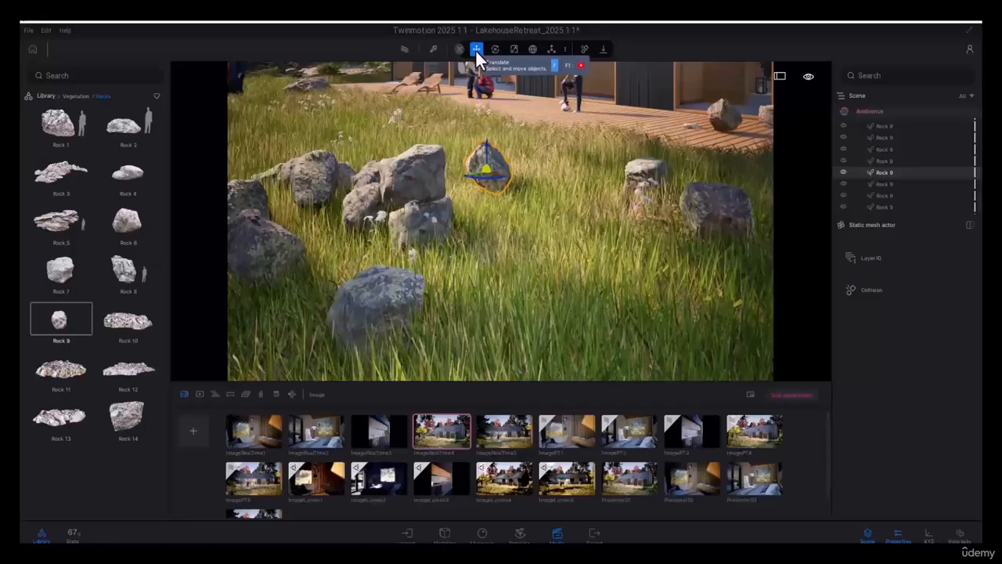
Switch the rock's gizmo to Rotate, to Scale, and back to Translate.
key(F2)
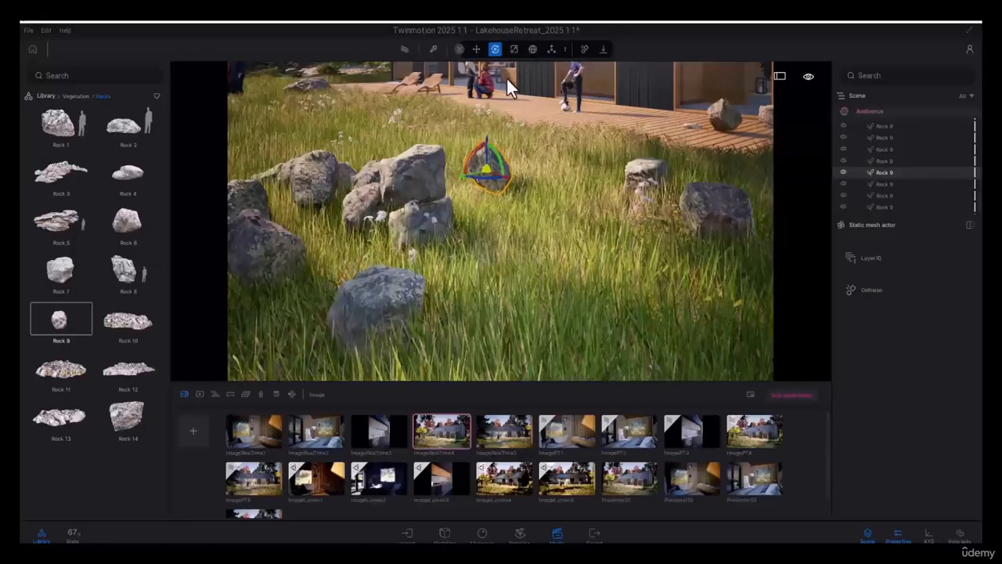
key(F3)
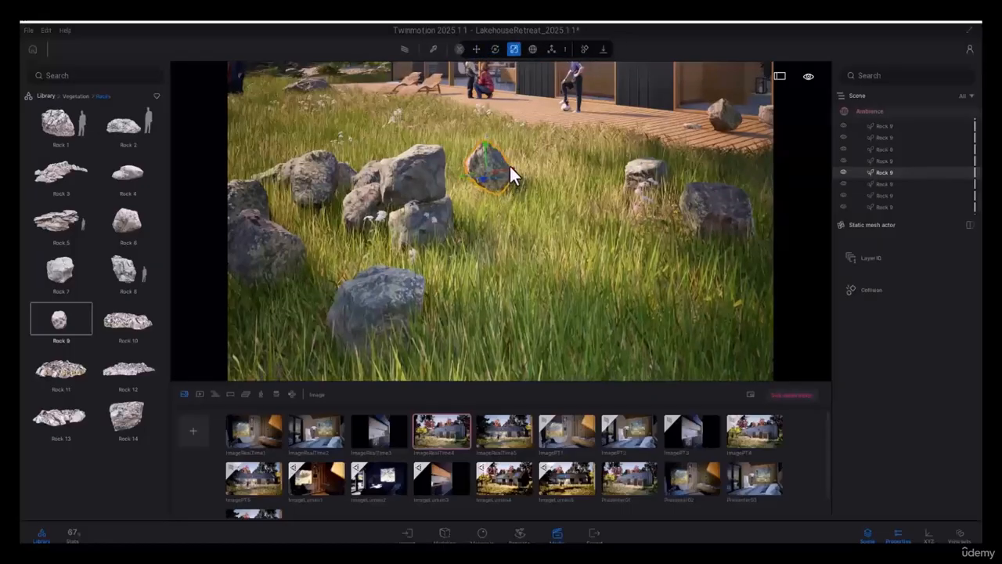
key(F1)
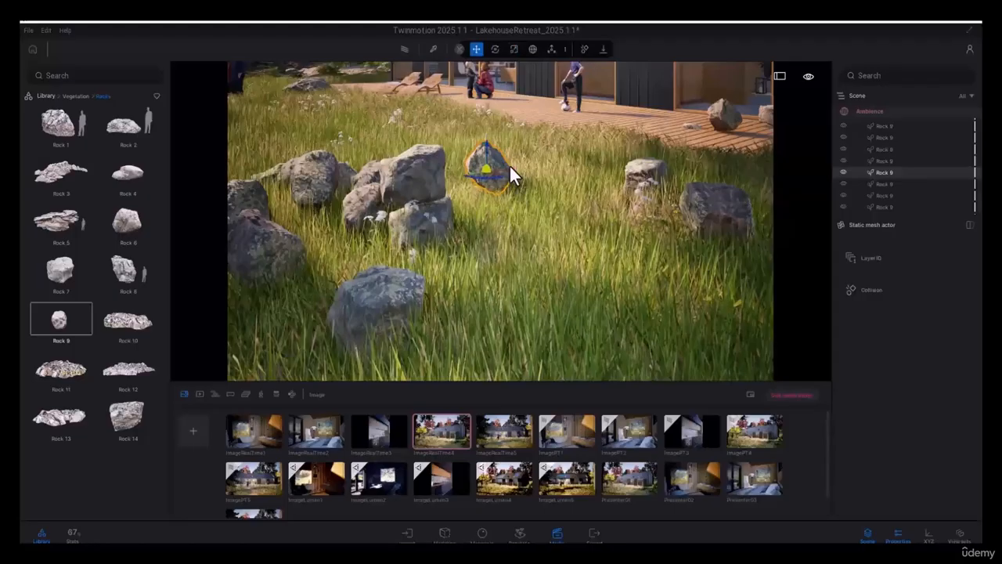
Focus on the selected rock, raise it above the grass and shift it horizontally.
scroll(454, 210, down, 5)
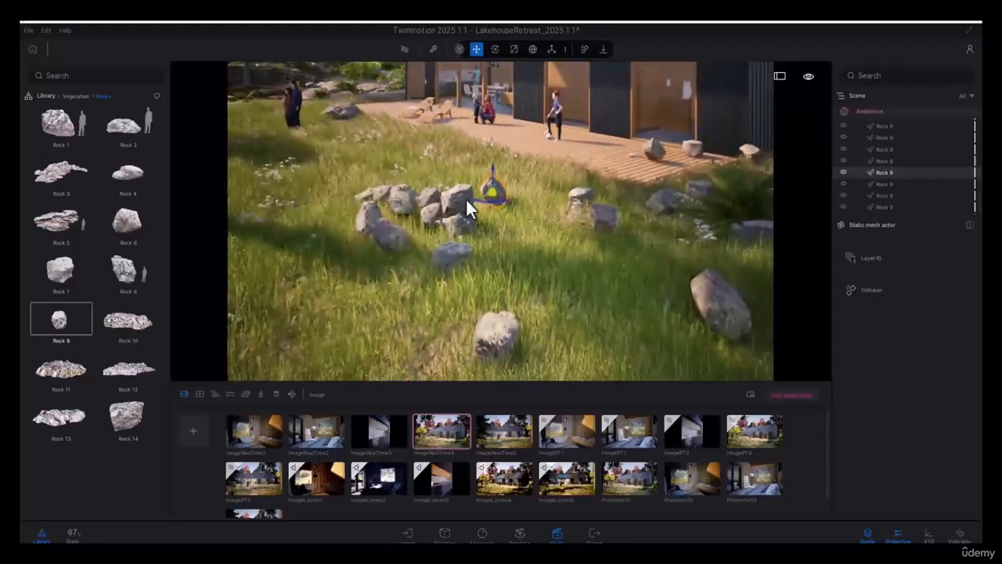
scroll(466, 198, up, 5)
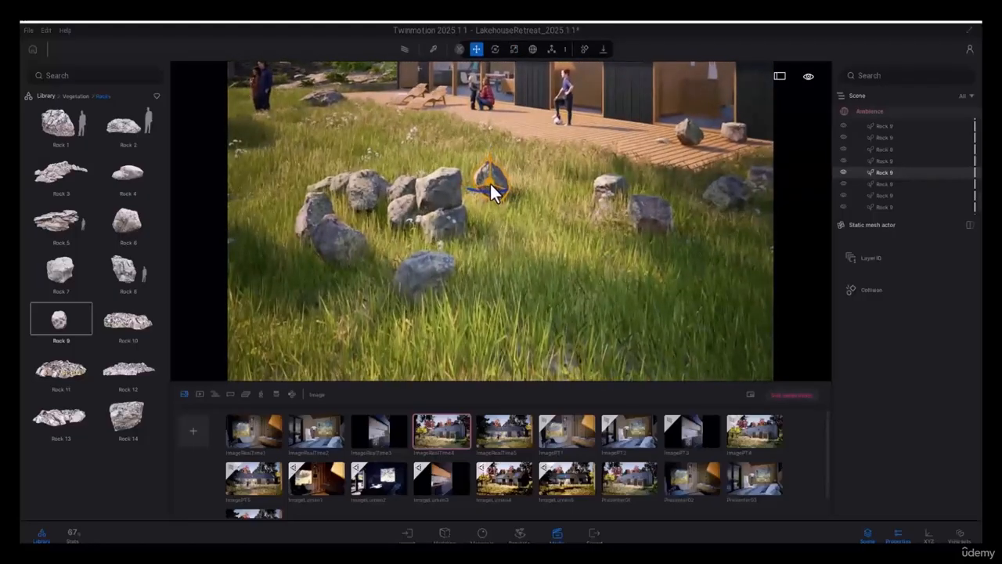
scroll(505, 141, up, 3)
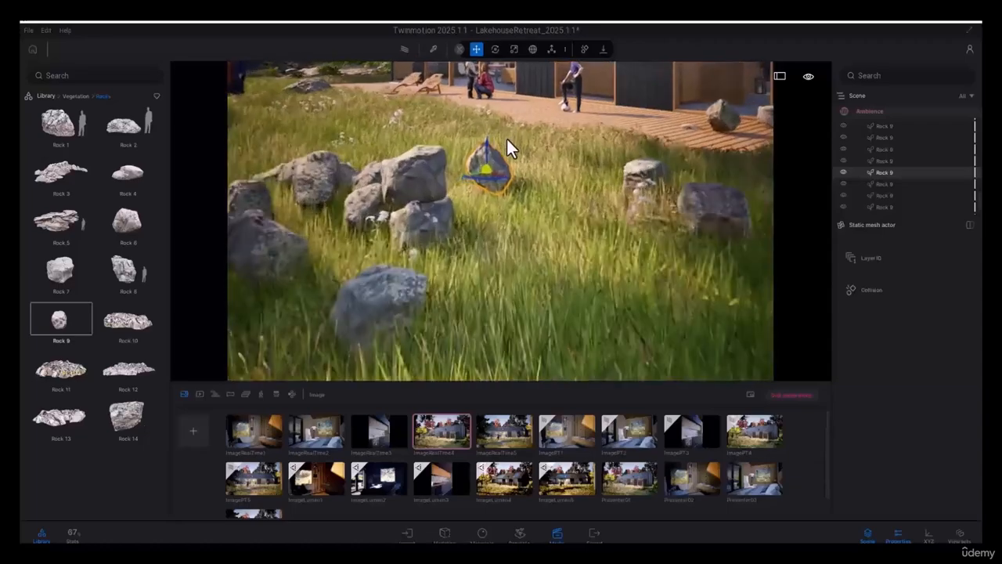
scroll(508, 139, up, 5)
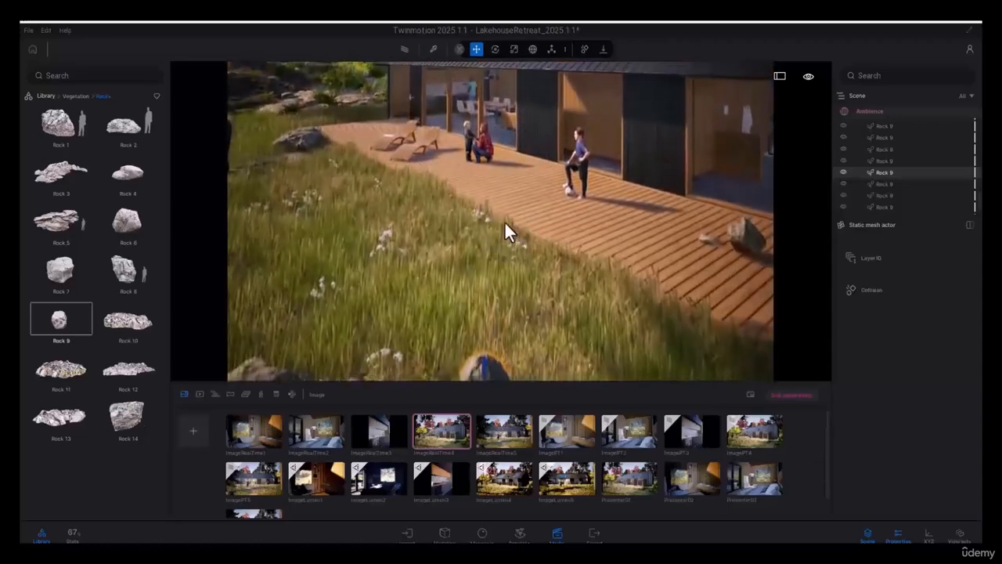
key(f)
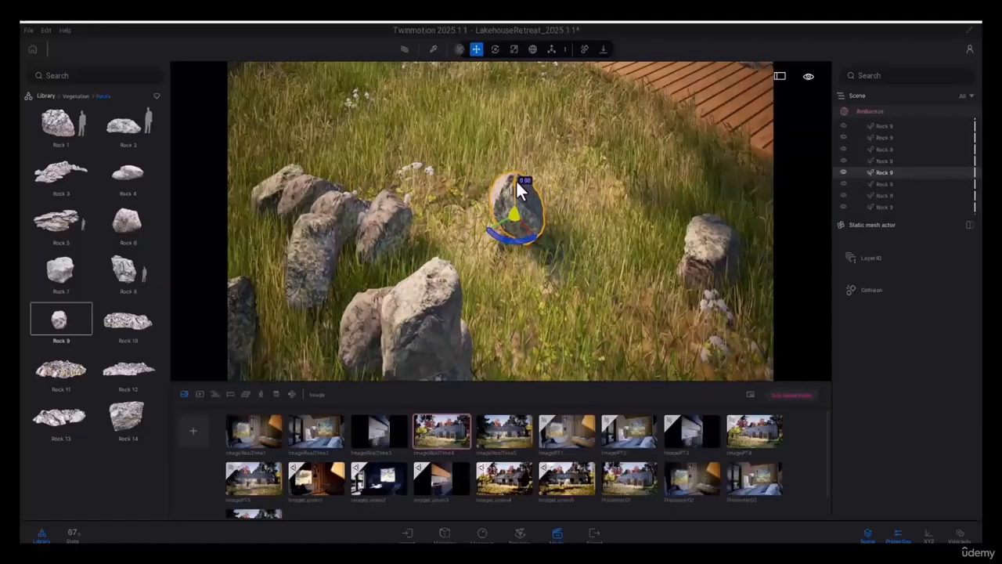
drag(516, 184, 527, 120)
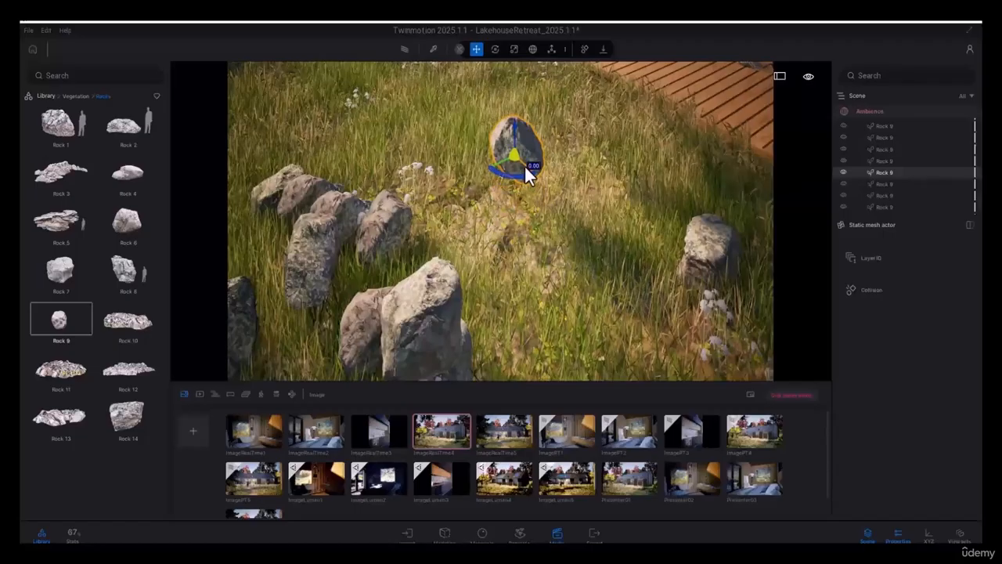
drag(526, 169, 482, 144)
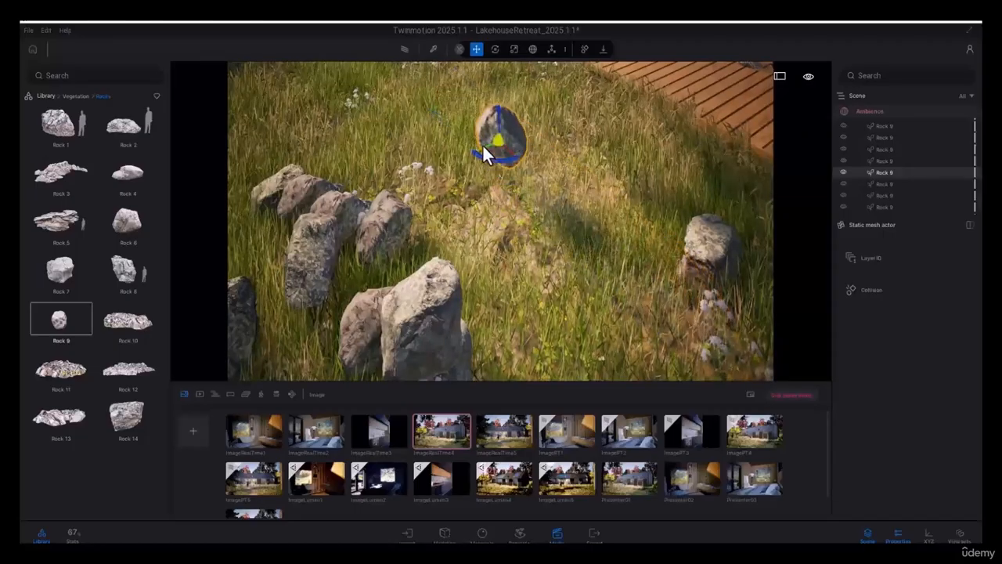
Move the rock horizontally from the lawn onto the wooden deck, beside the rocks already lying there.
mouse_move(481, 144)
right_down()
mouse_move(479, 174)
mouse_move(480, 162)
right_up()
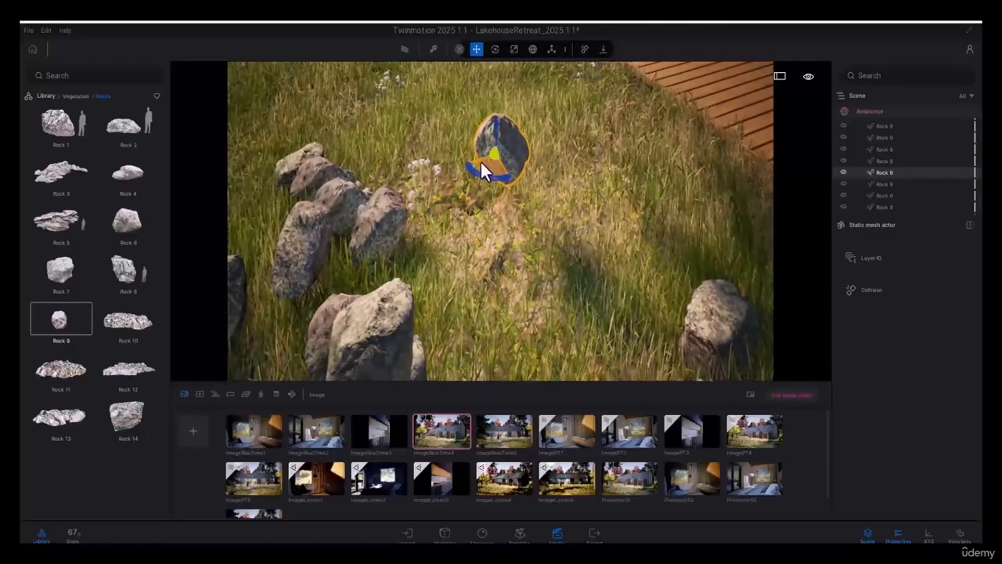
drag(477, 160, 725, 348)
drag(455, 258, 737, 101)
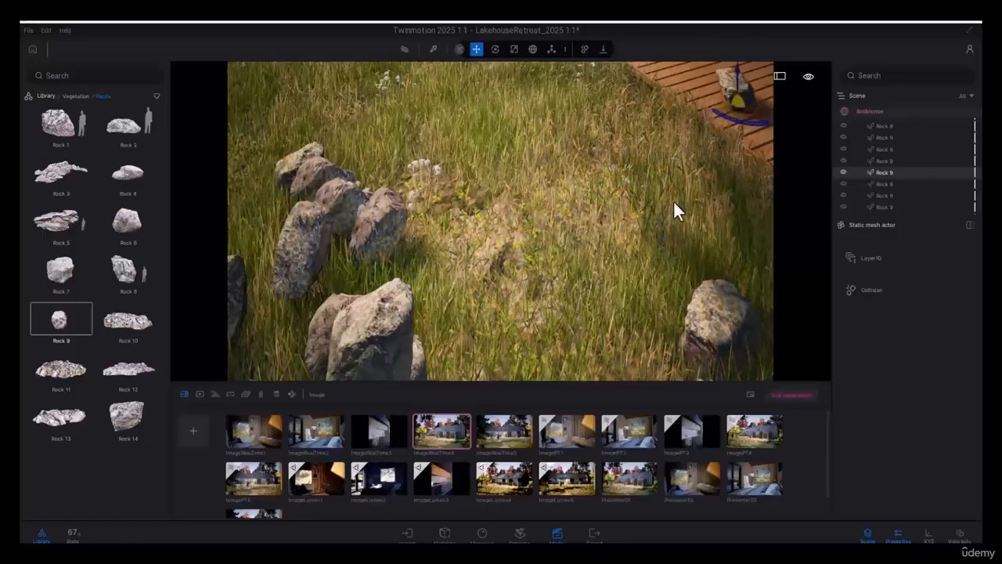
right_drag(674, 200, 527, 282)
click(532, 278)
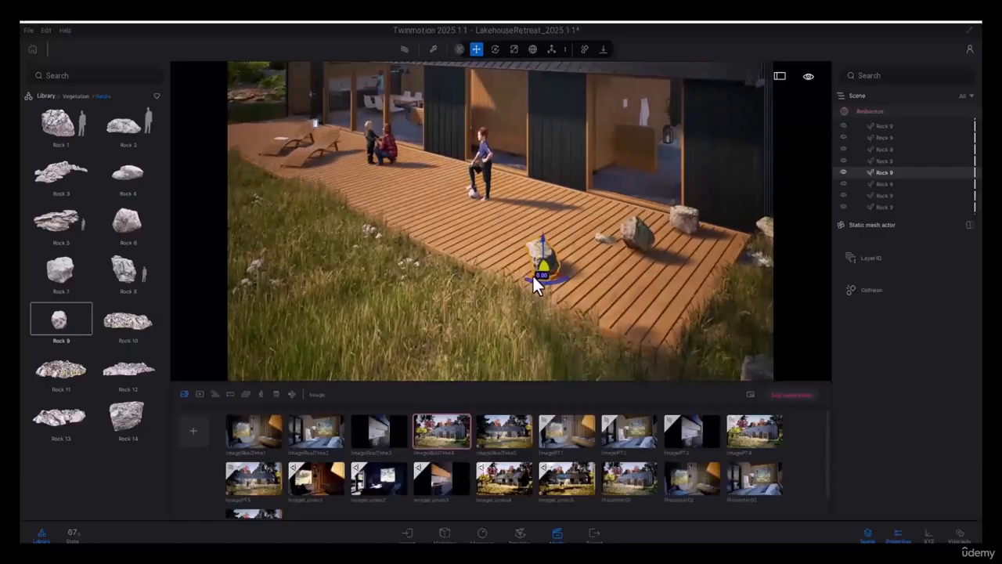
drag(532, 274, 641, 206)
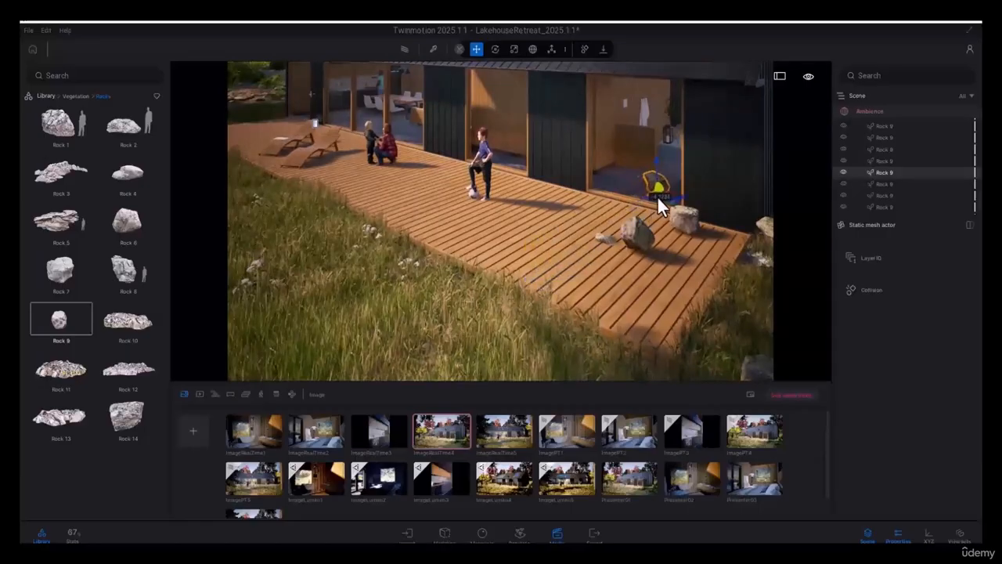
drag(694, 181, 724, 164)
drag(597, 222, 559, 236)
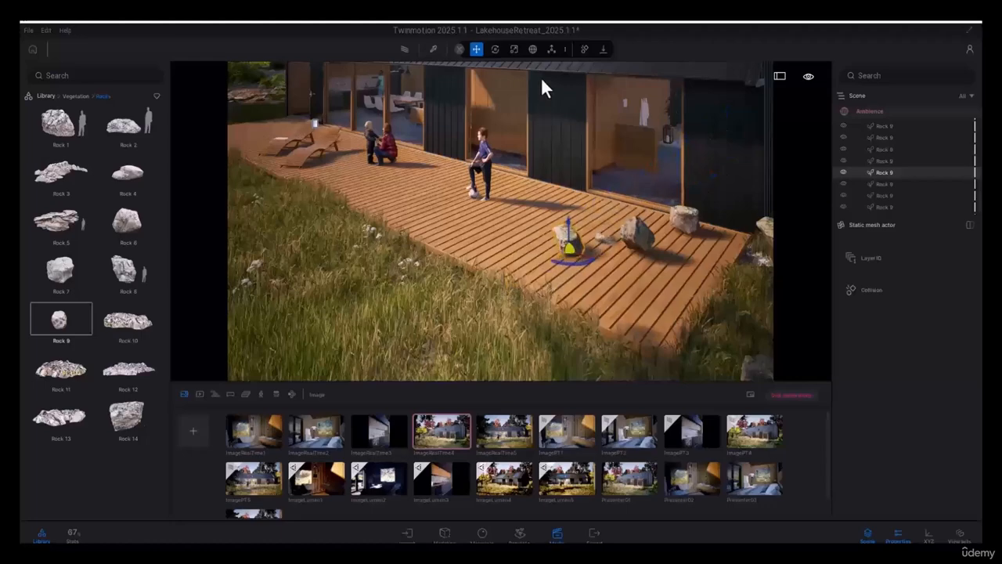
Try moving the rock against its neighbours with collision enabled, and place it on the open deck, slightly raised, with collision off.
click(584, 49)
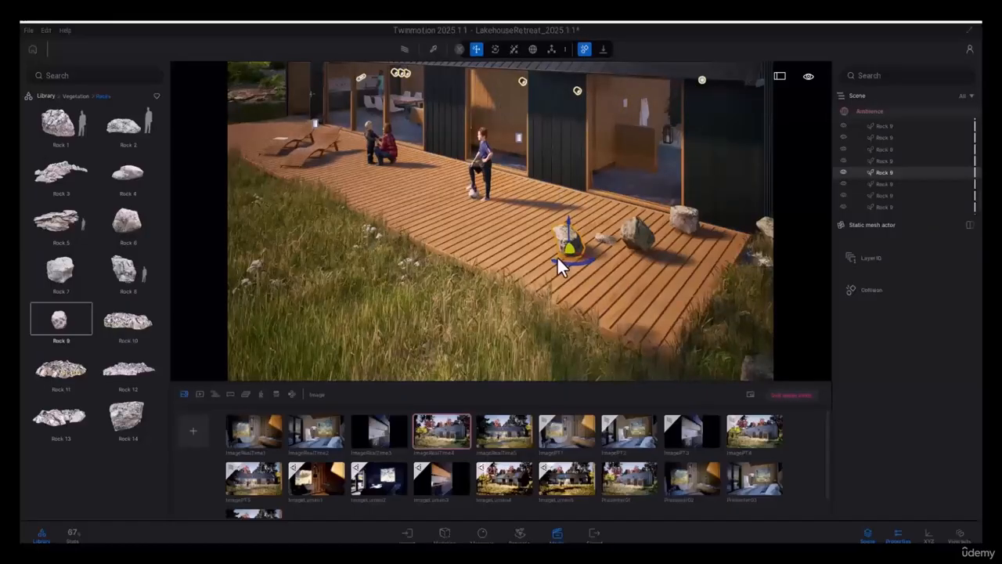
mouse_move(557, 256)
mouse_down()
mouse_move(648, 197)
mouse_move(552, 261)
mouse_up()
shift+middle_drag(574, 230, 586, 281)
drag(581, 289, 636, 329)
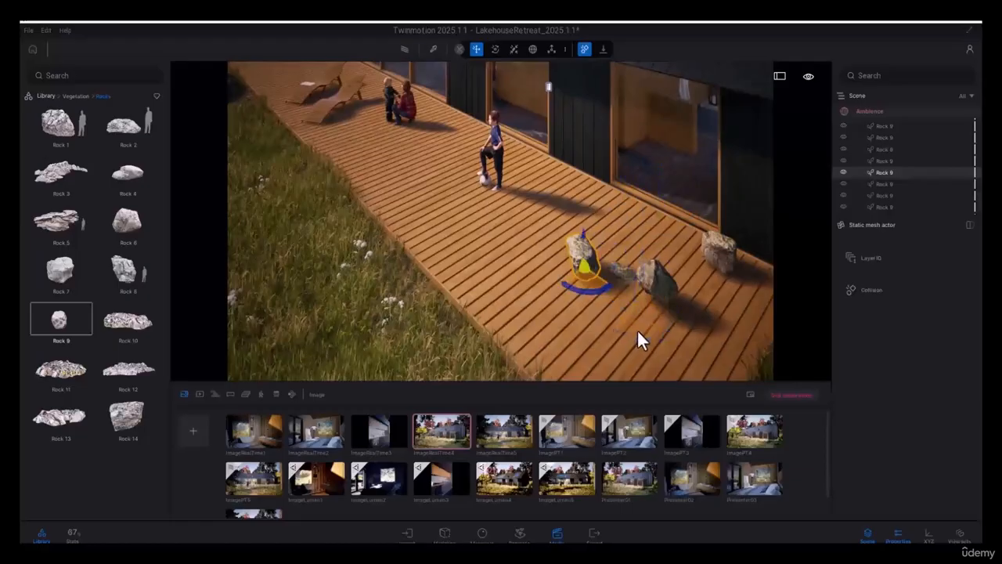
drag(585, 267, 507, 260)
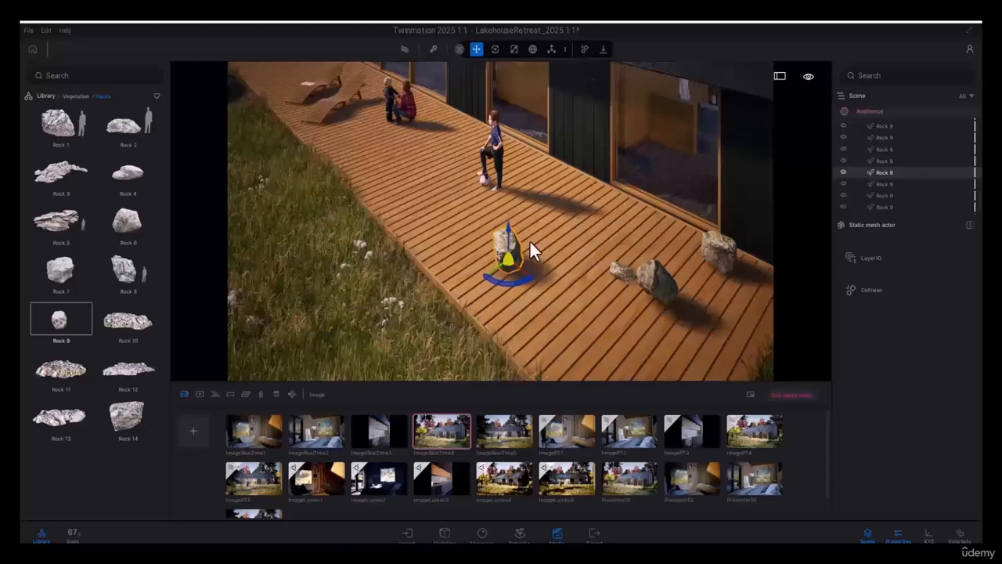
mouse_move(509, 272)
mouse_down()
mouse_move(691, 175)
mouse_move(567, 238)
mouse_move(582, 121)
mouse_move(680, 131)
mouse_move(588, 223)
mouse_move(500, 263)
mouse_move(511, 266)
mouse_up()
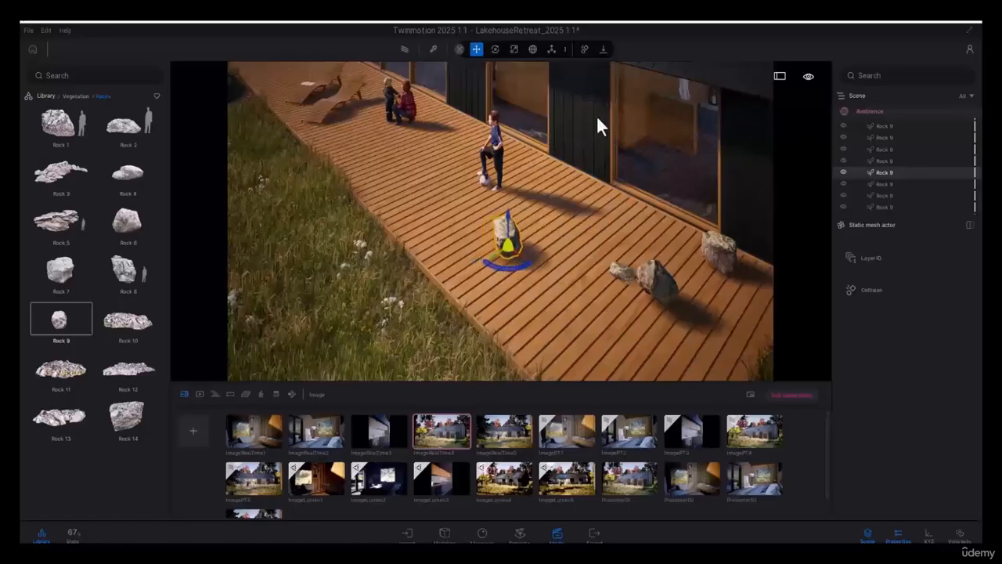
Move the rock's pivot onto the grass beside the deck and create 10 instances rotated around it at a 36° angle.
click(552, 50)
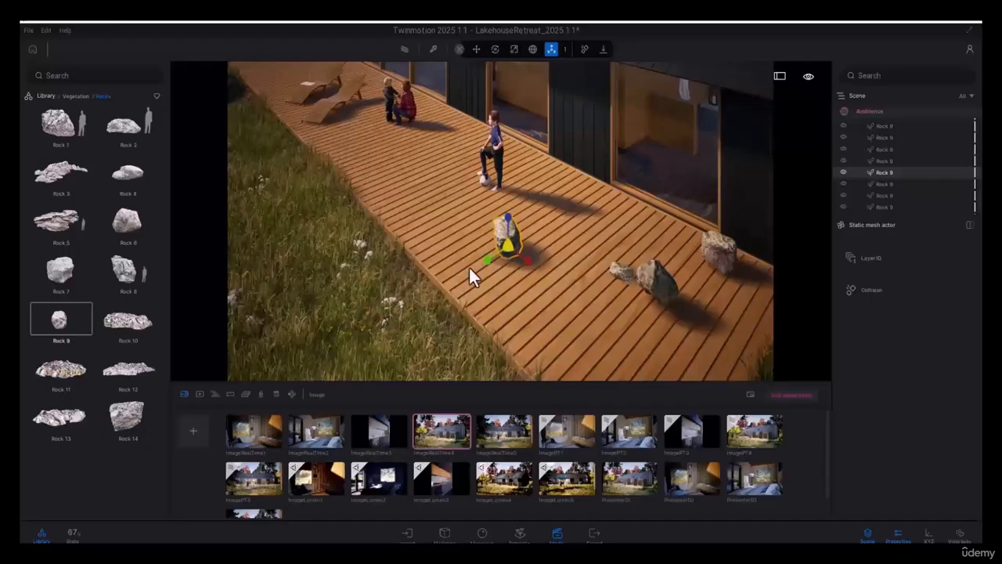
drag(490, 258, 408, 318)
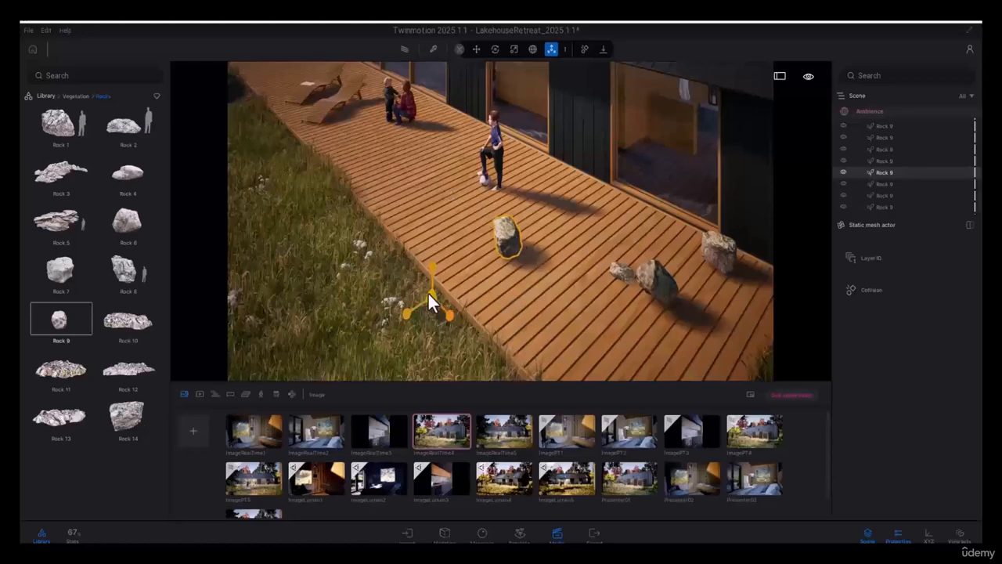
click(494, 50)
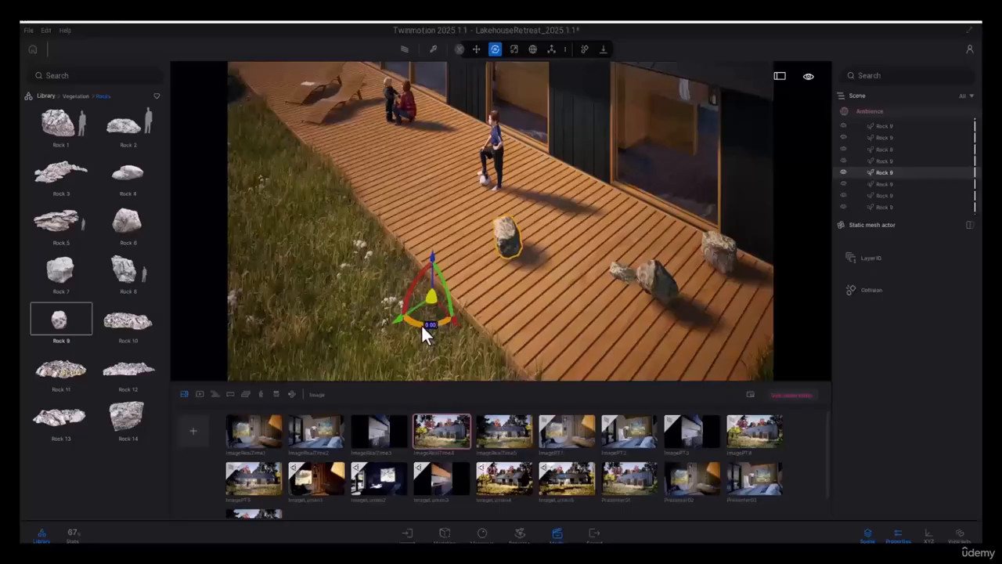
alt+drag(422, 324, 448, 327)
drag(524, 307, 462, 305)
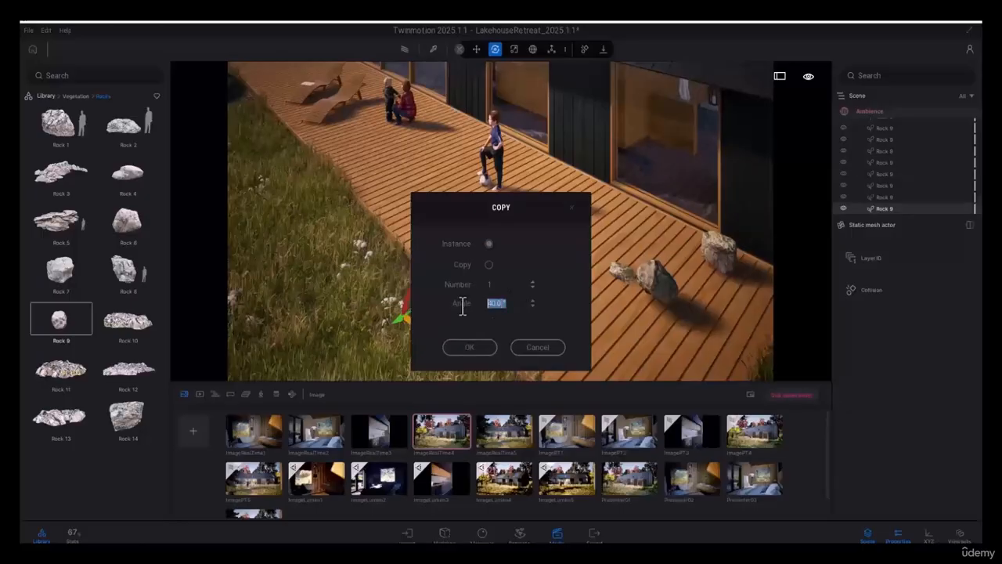
text(36)
click(508, 286)
text(10)
click(470, 346)
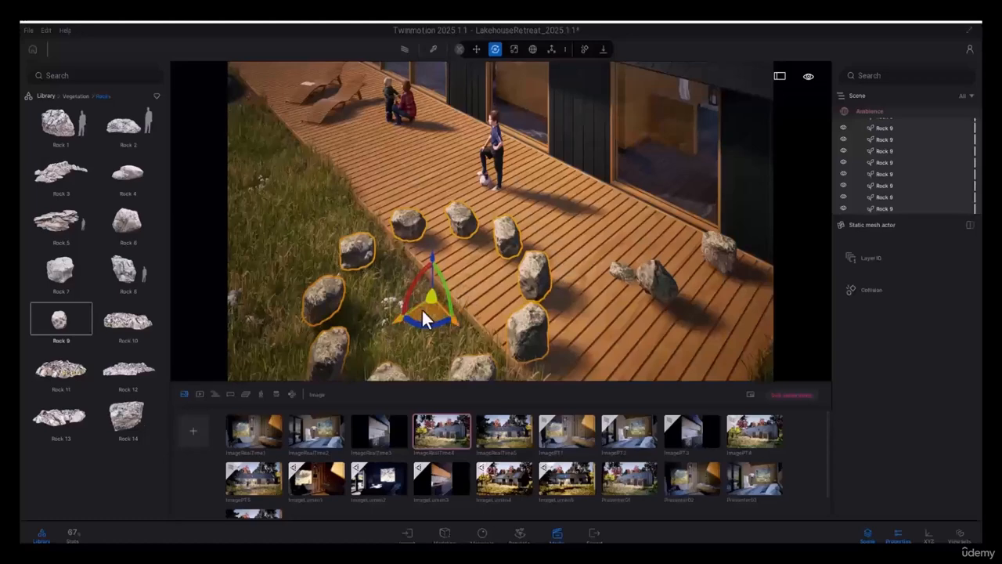
Select the original rock on the deck and reset its pivot position.
click(505, 235)
click(565, 49)
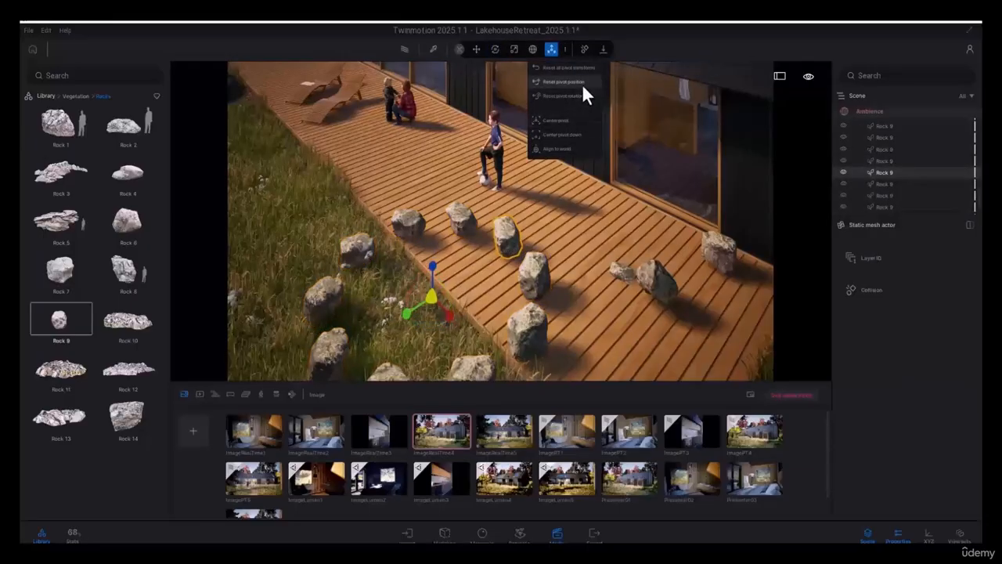
click(582, 83)
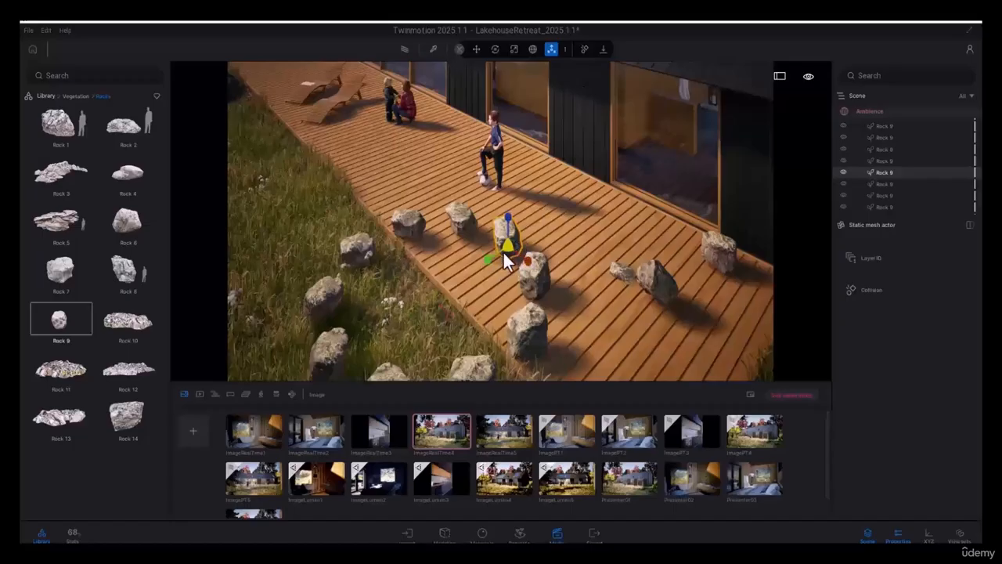
Align the selected rock's pivot to the world axes, with the Rotate tool active.
click(564, 51)
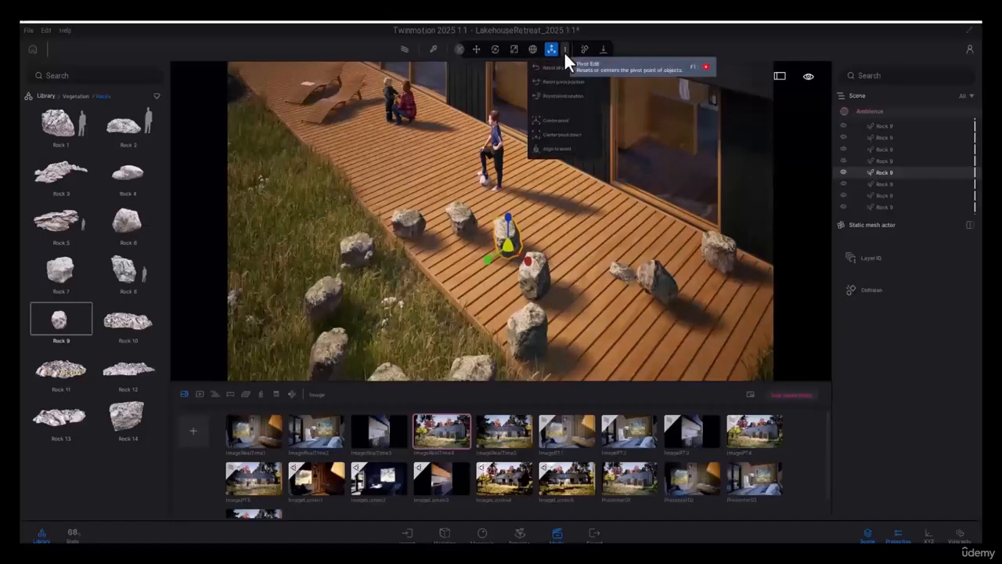
click(587, 154)
click(495, 49)
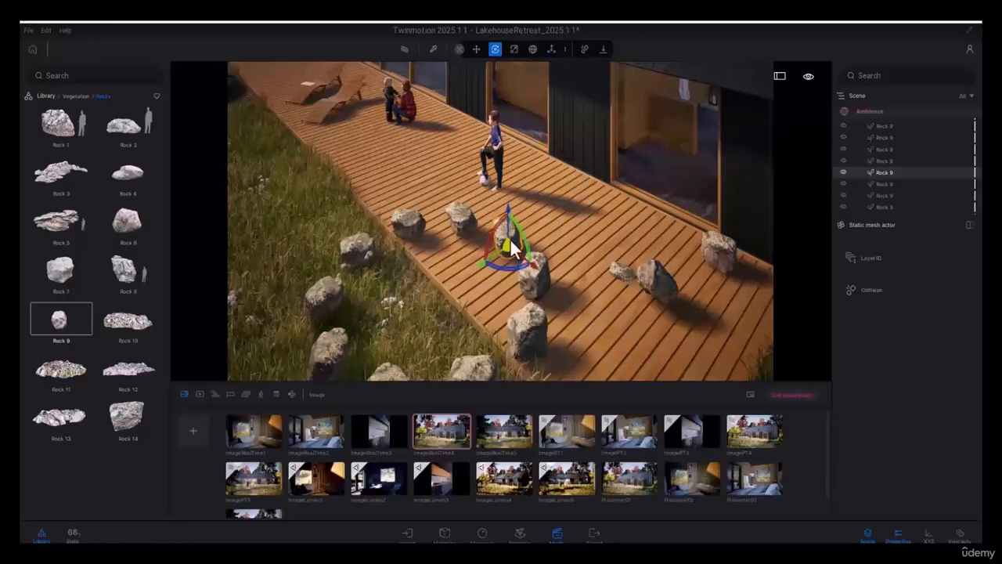
drag(508, 271, 565, 261)
click(566, 48)
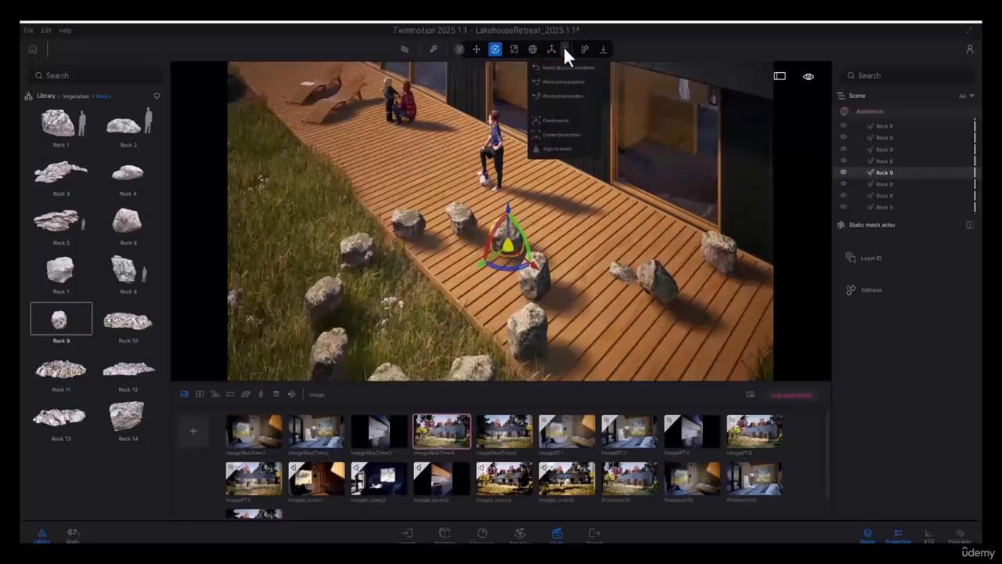
click(581, 150)
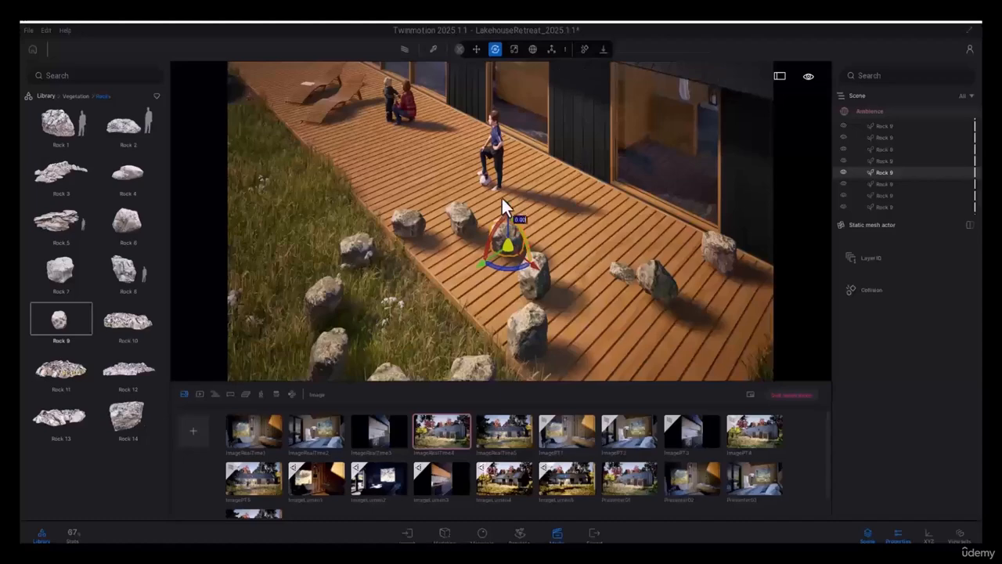
Centre the rock's pivot at its base, and move it to the centre of the rock.
click(566, 49)
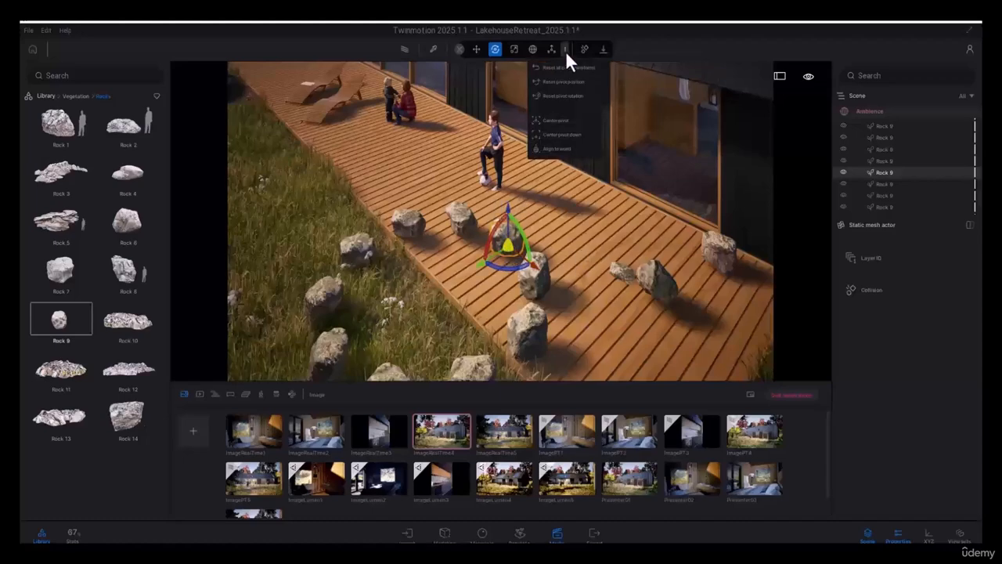
click(586, 141)
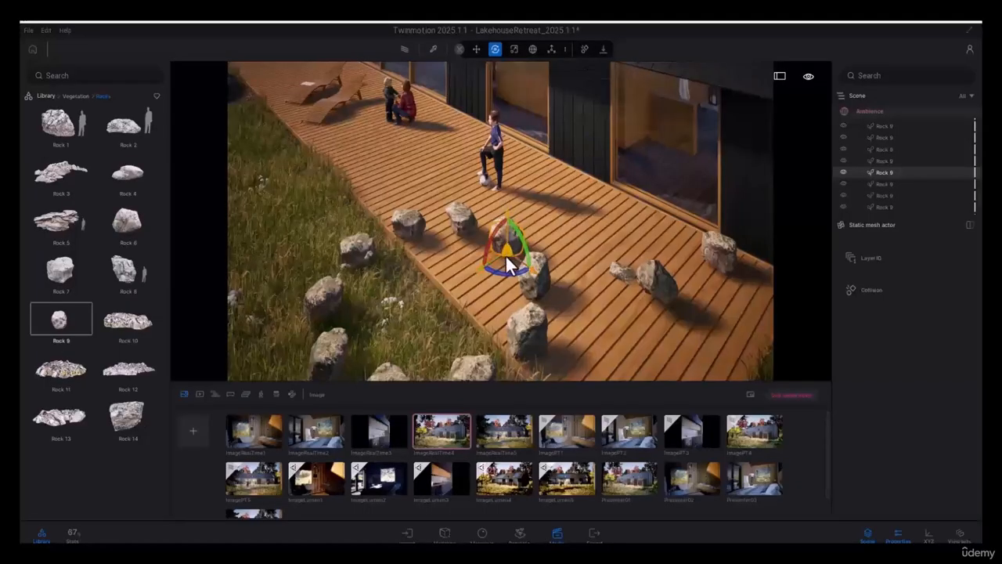
click(564, 50)
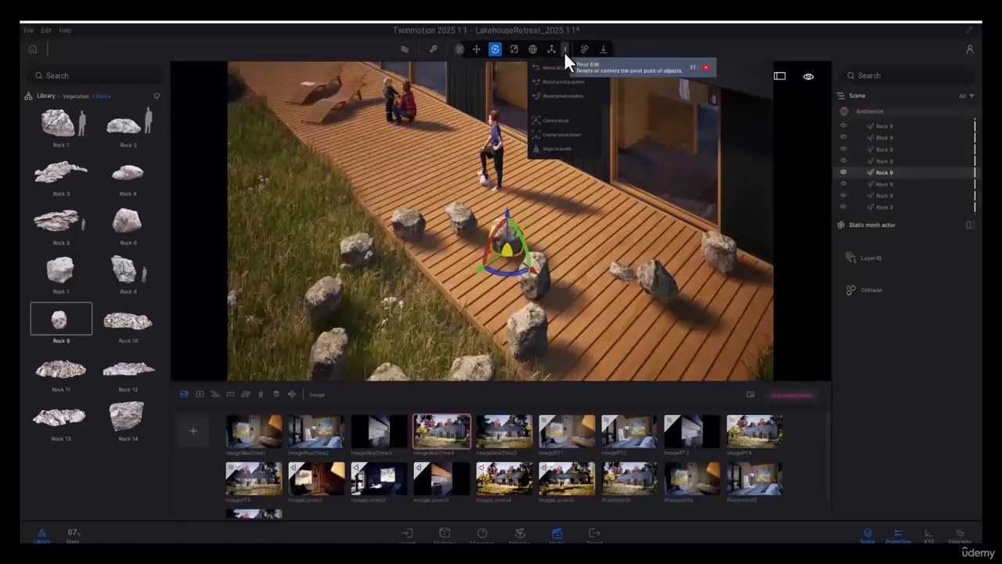
click(580, 121)
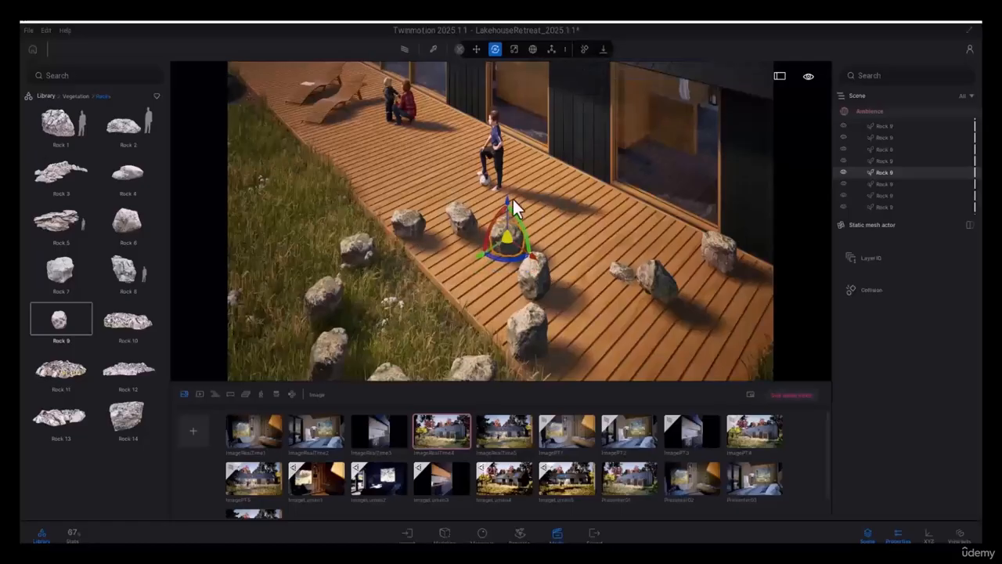
Reset the rock's pivot rotation and pivot position, followed by all of its pivot transforms.
click(564, 47)
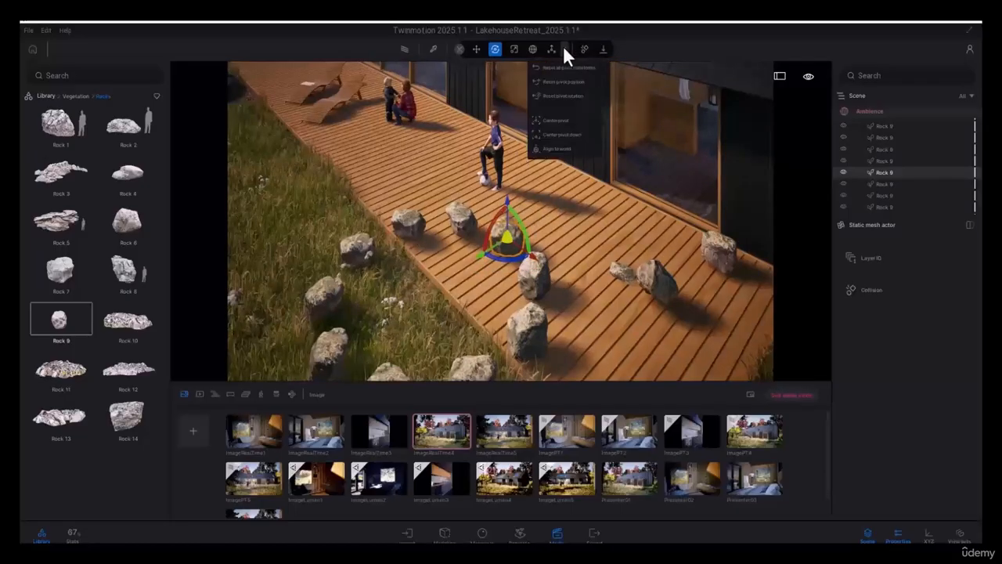
click(585, 101)
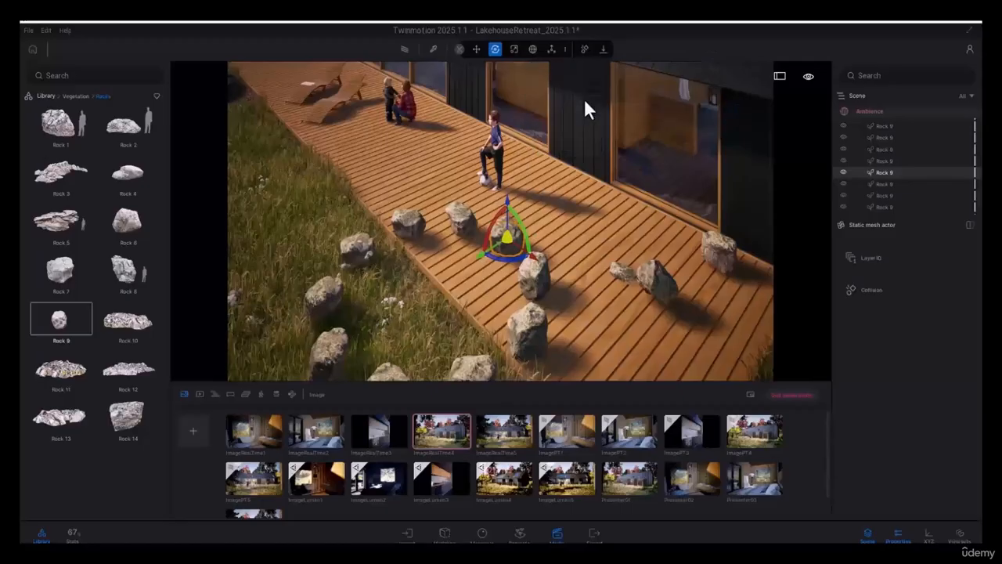
click(565, 49)
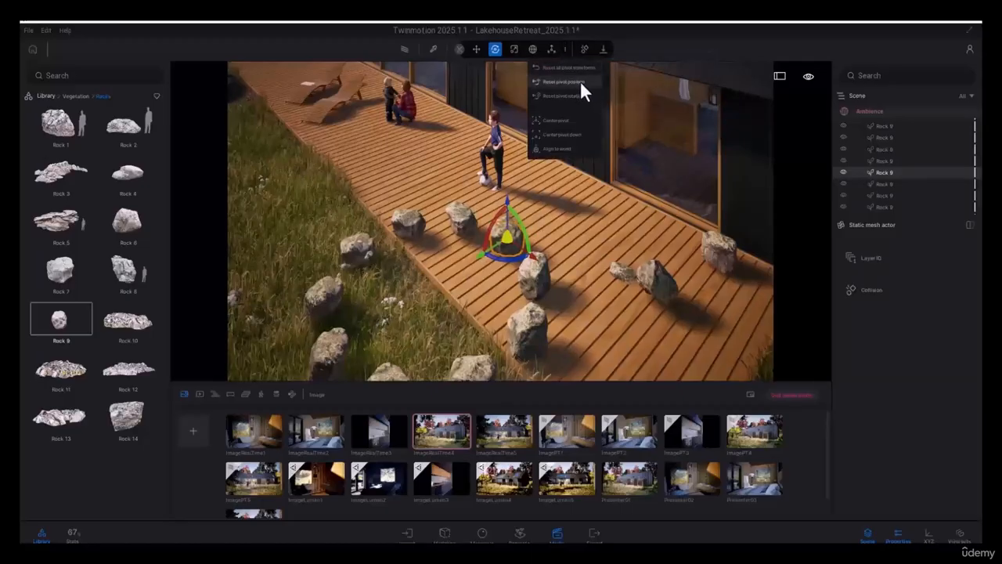
click(581, 83)
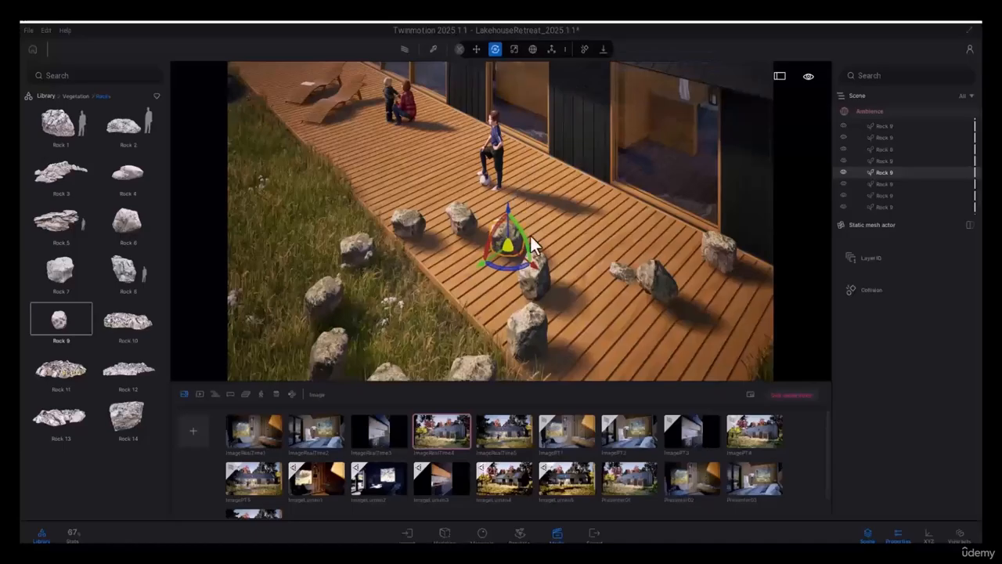
click(565, 46)
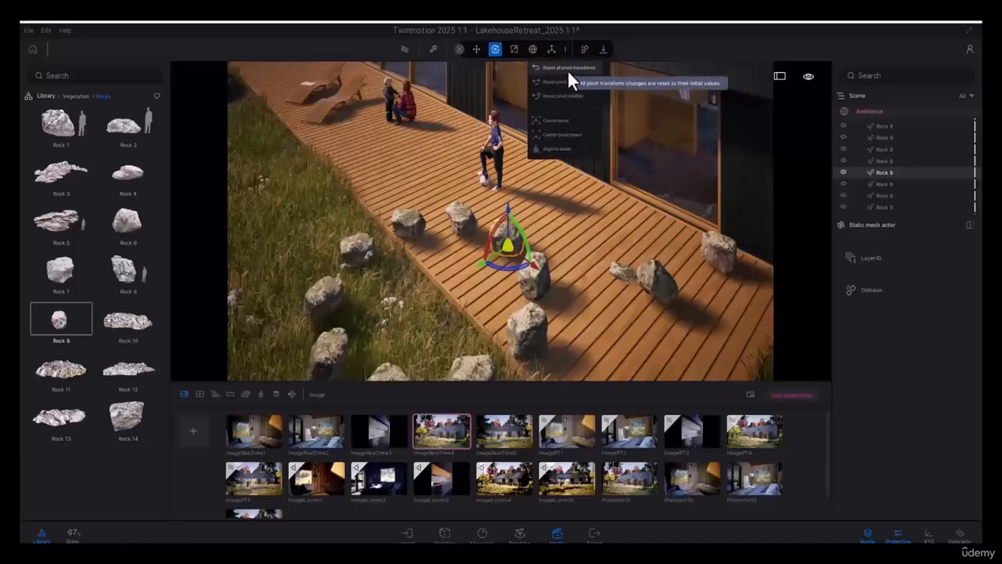
click(567, 69)
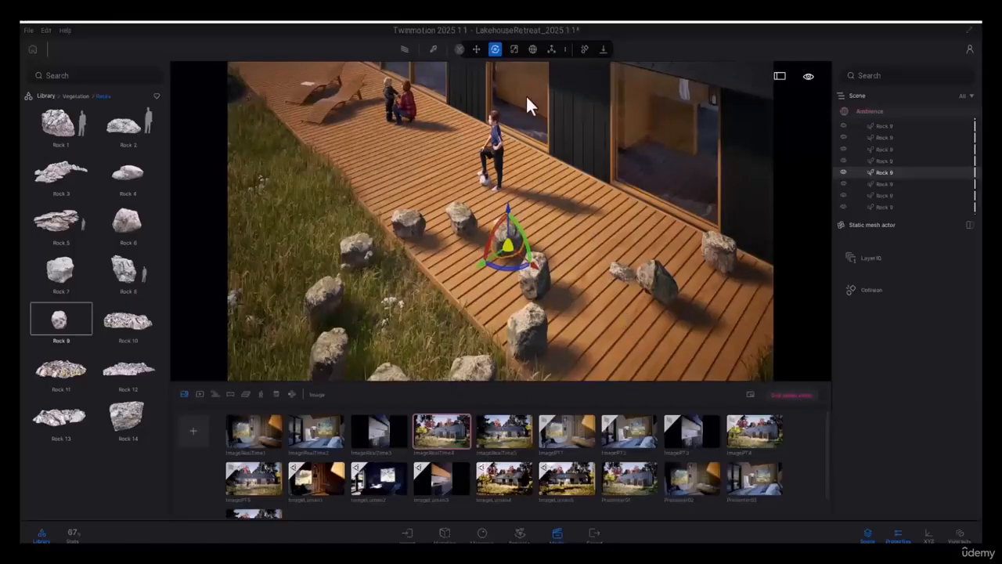
Switch the transform axes from world to local and rotate the rock about its vertical axis.
click(534, 48)
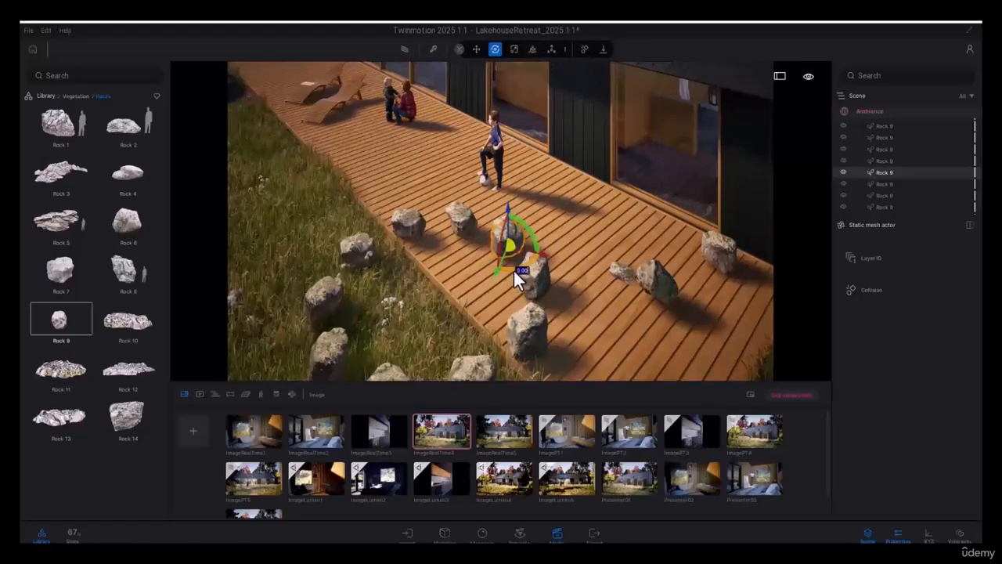
drag(515, 270, 467, 298)
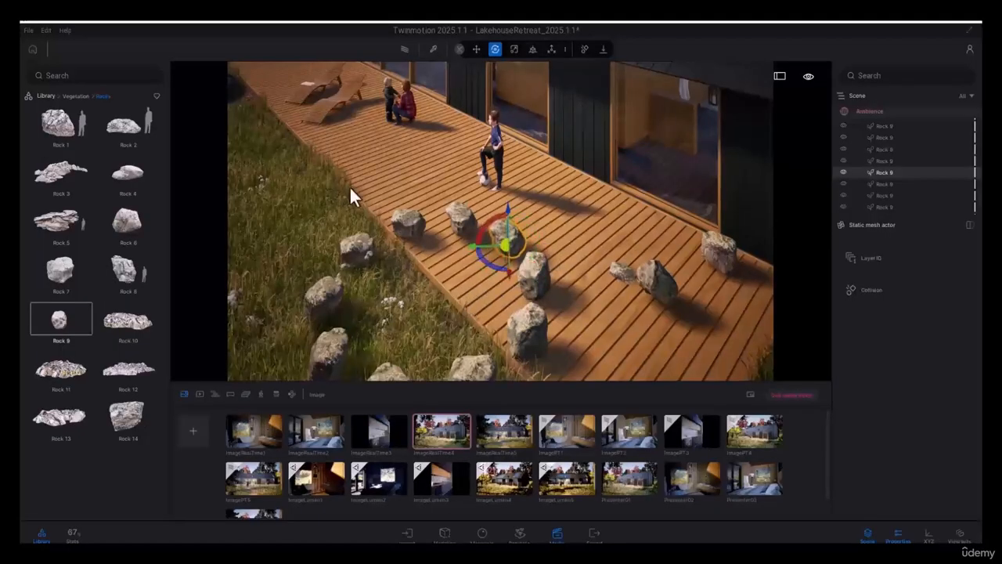
Try copying the farther deck chair on the deck along its local axis as 4 instances, and undo the copies.
scroll(304, 71, down, 3)
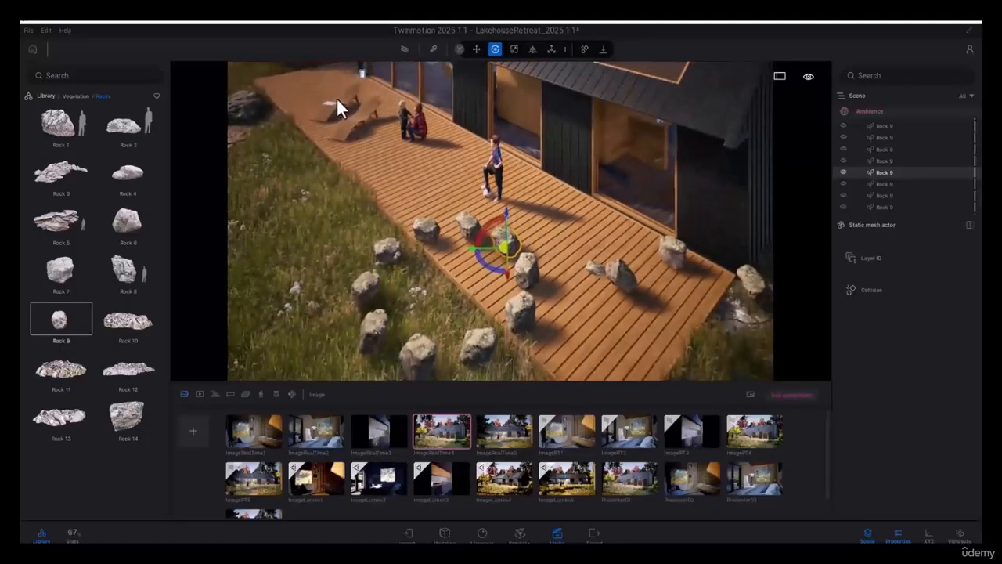
click(344, 96)
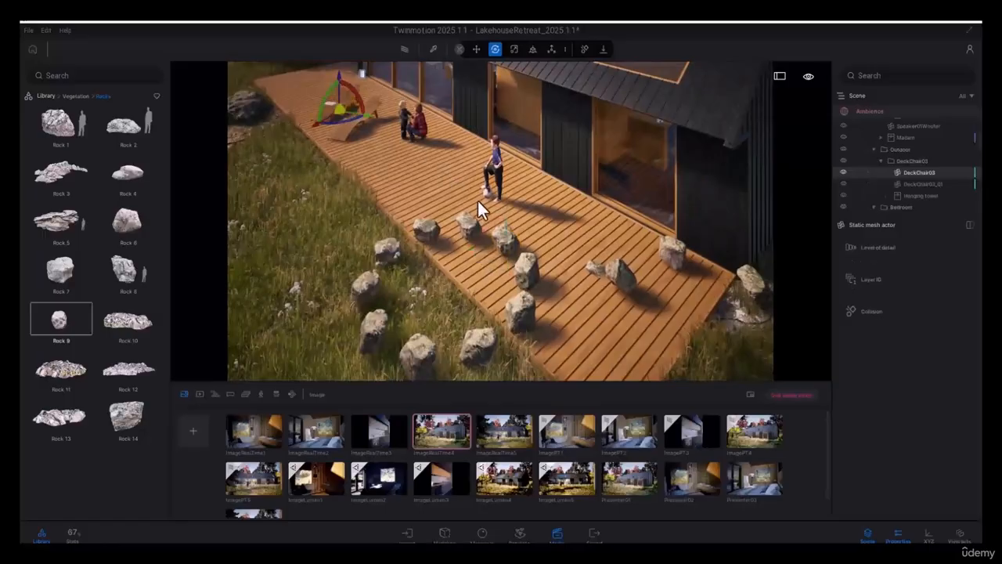
scroll(527, 296, down, 3)
scroll(367, 125, up, 3)
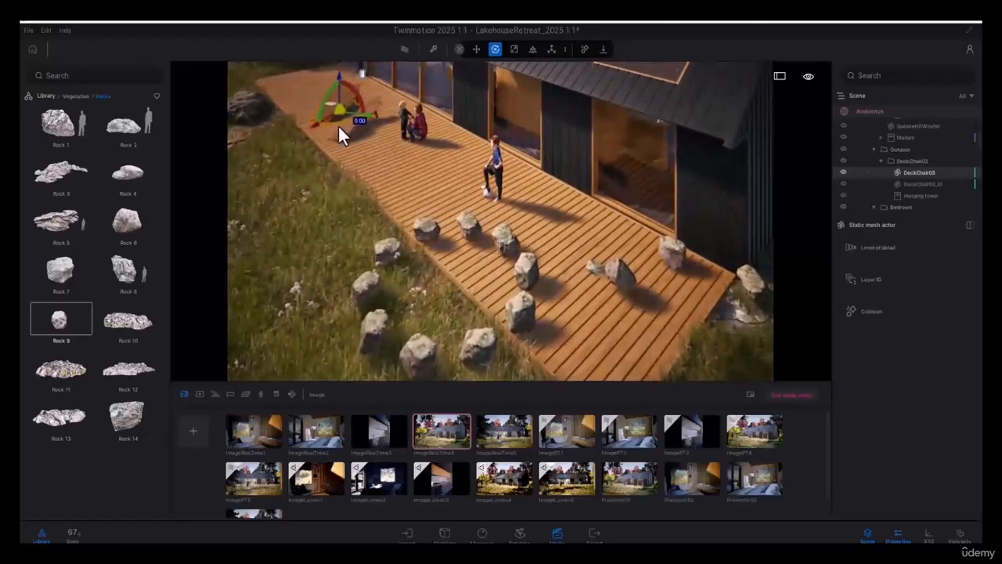
right_drag(333, 120, 368, 163)
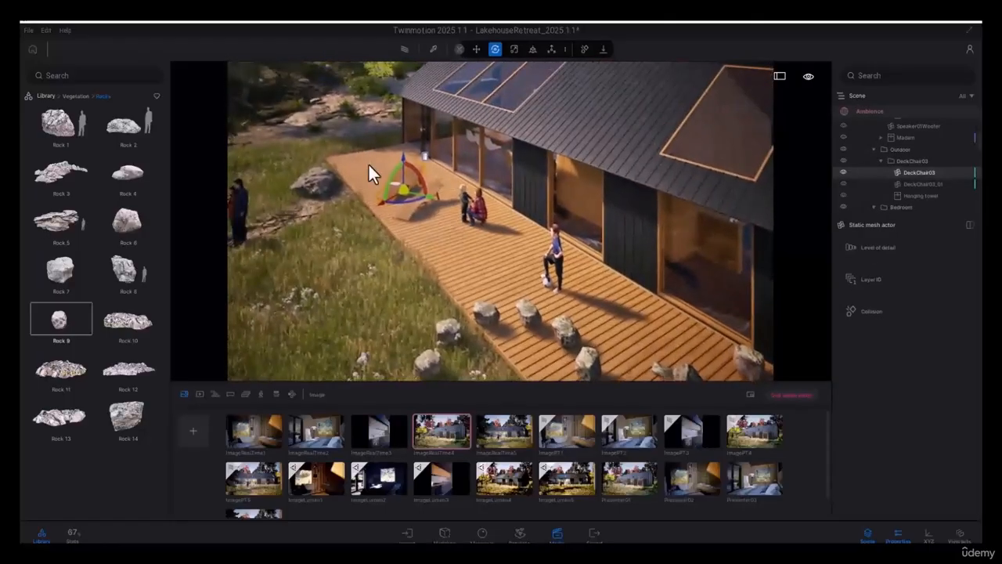
scroll(368, 162, up, 5)
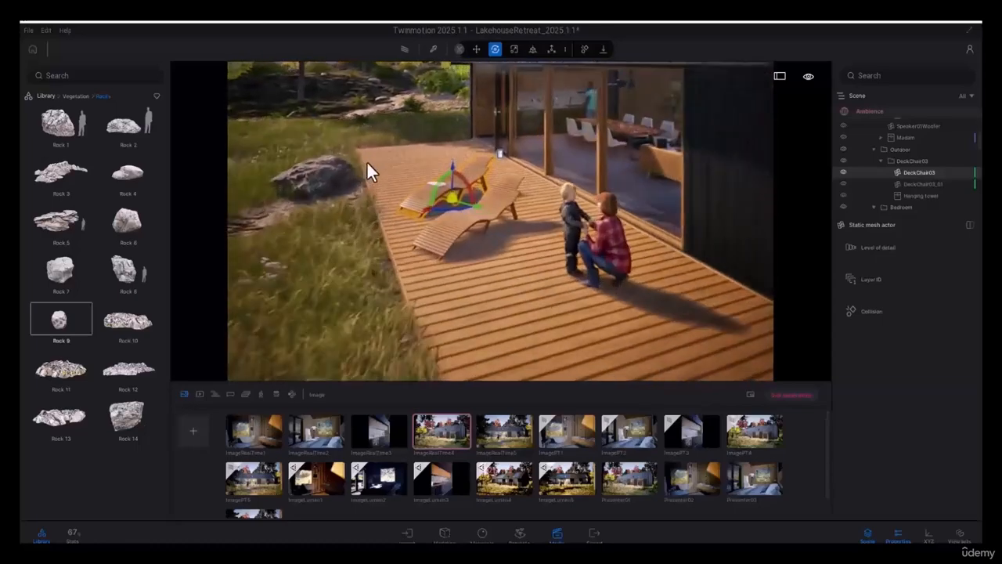
scroll(367, 161, up, 4)
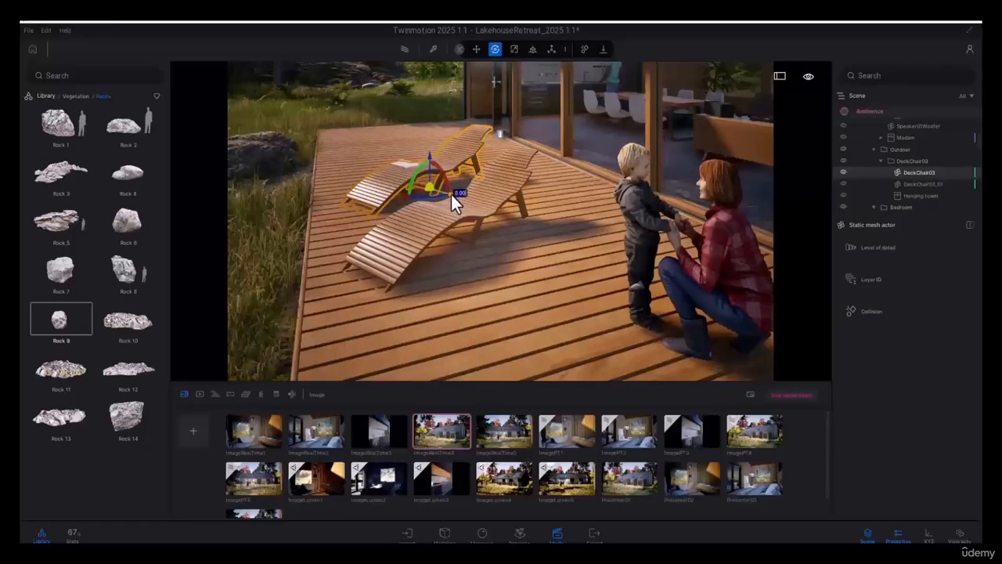
alt+drag(451, 194, 398, 182)
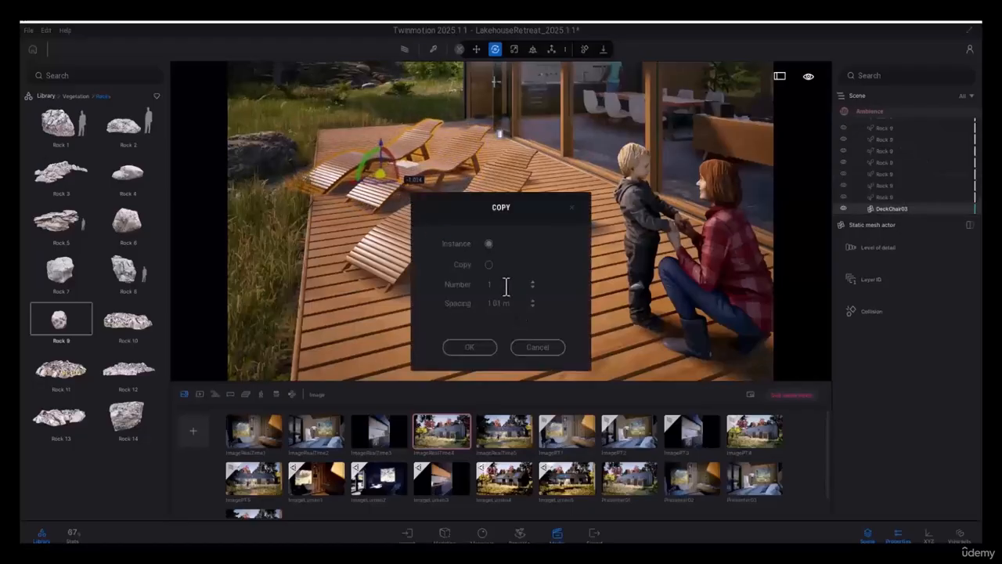
text(4)
click(470, 347)
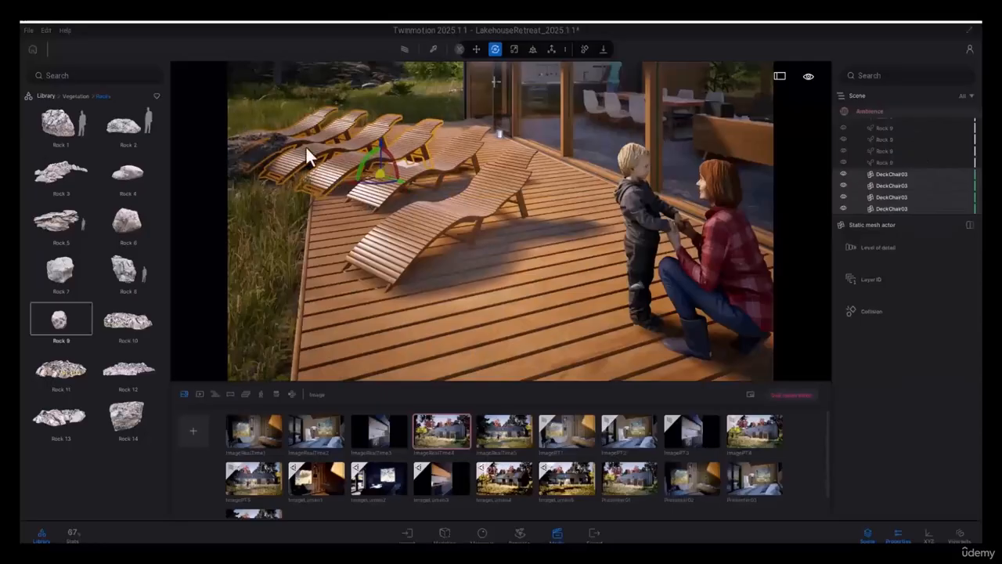
key(ctrl+z)
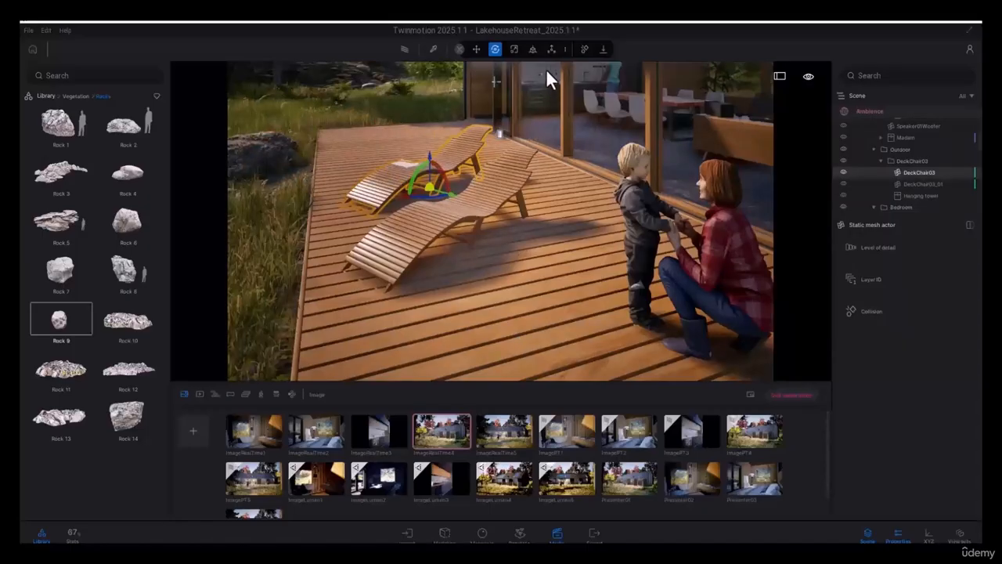
Switch to world axes, try copying the deck chair as 1 instance at 1.2 m spacing, and undo the copy.
click(533, 48)
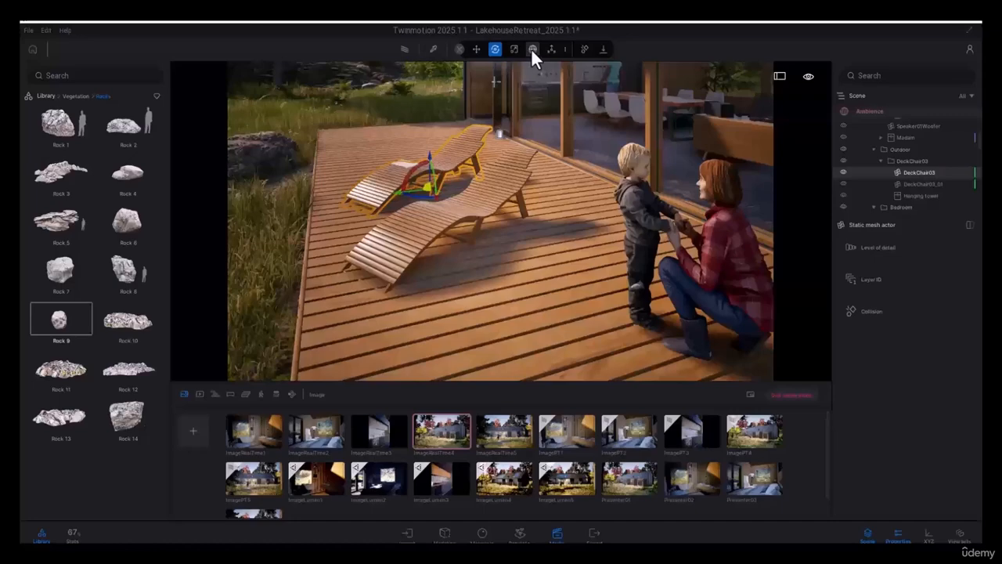
right_drag(387, 171, 421, 217)
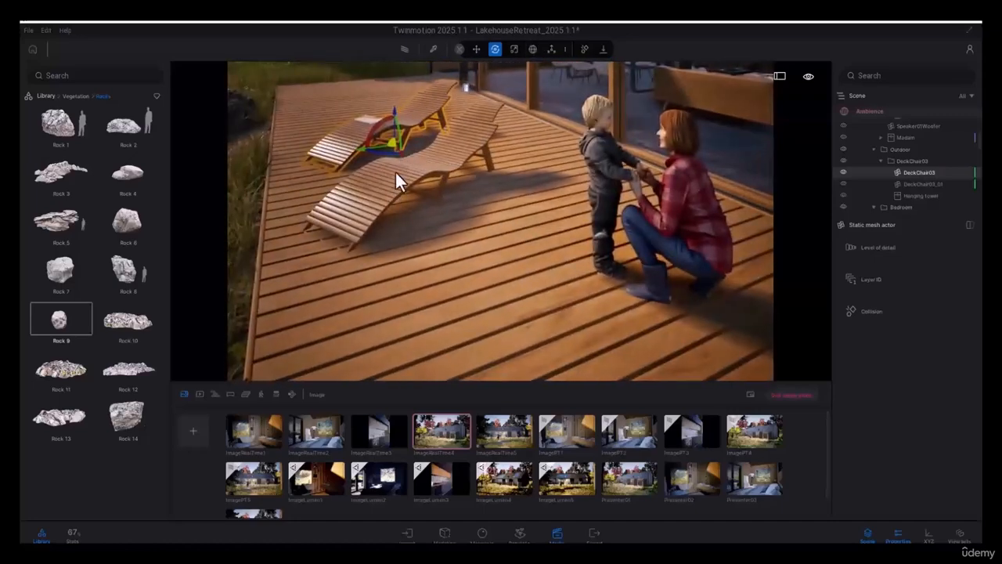
key(a)
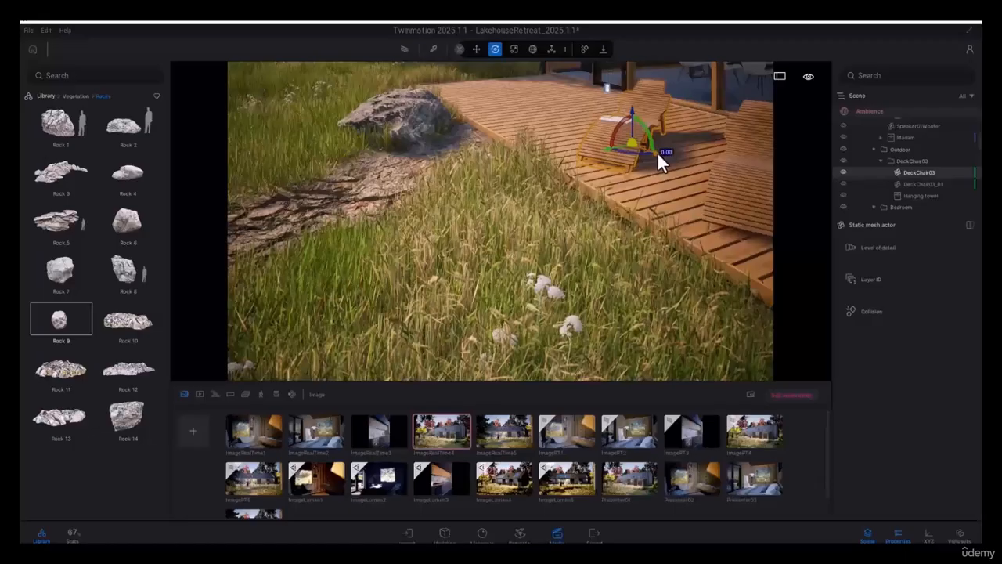
alt+drag(657, 151, 594, 127)
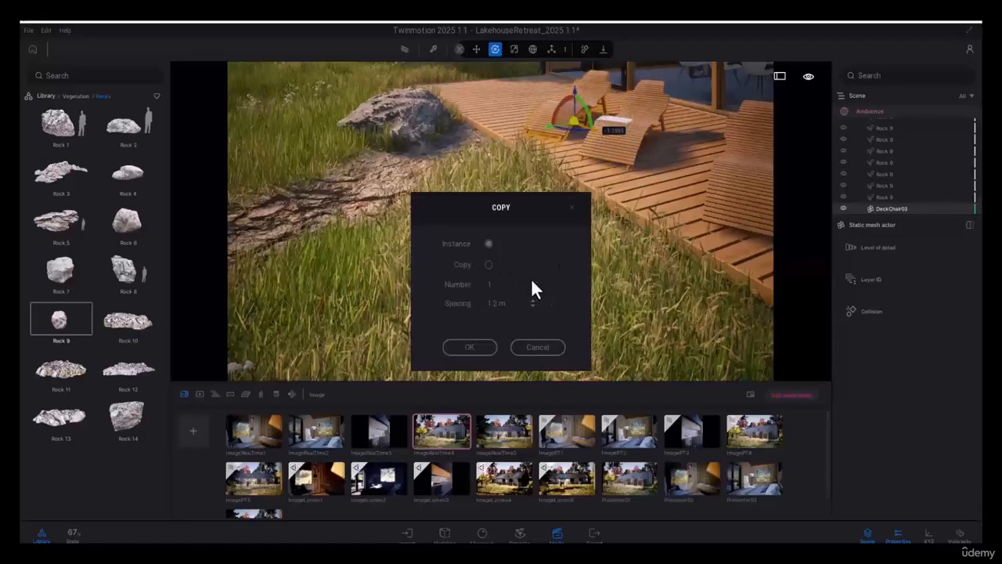
click(470, 347)
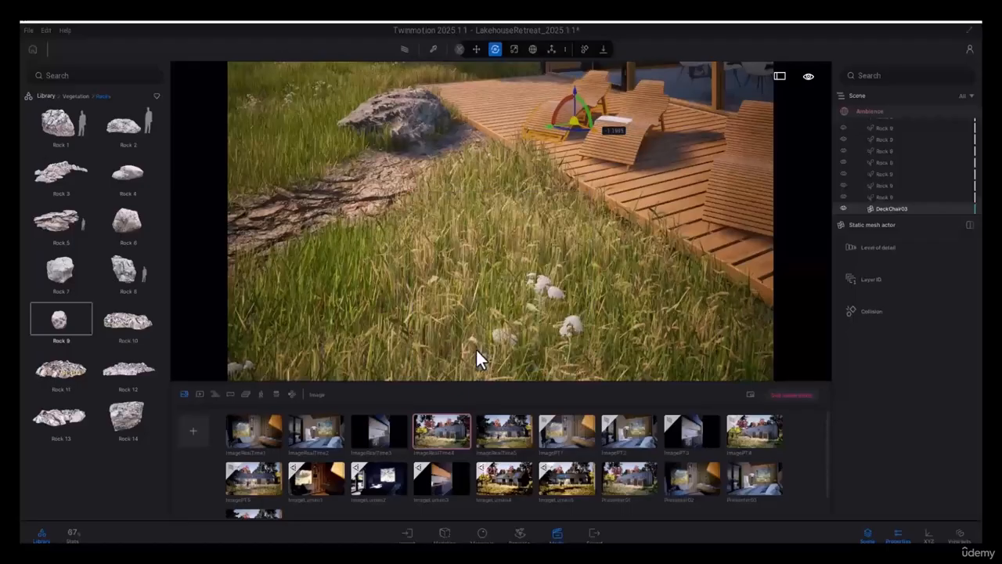
key(ctrl+z)
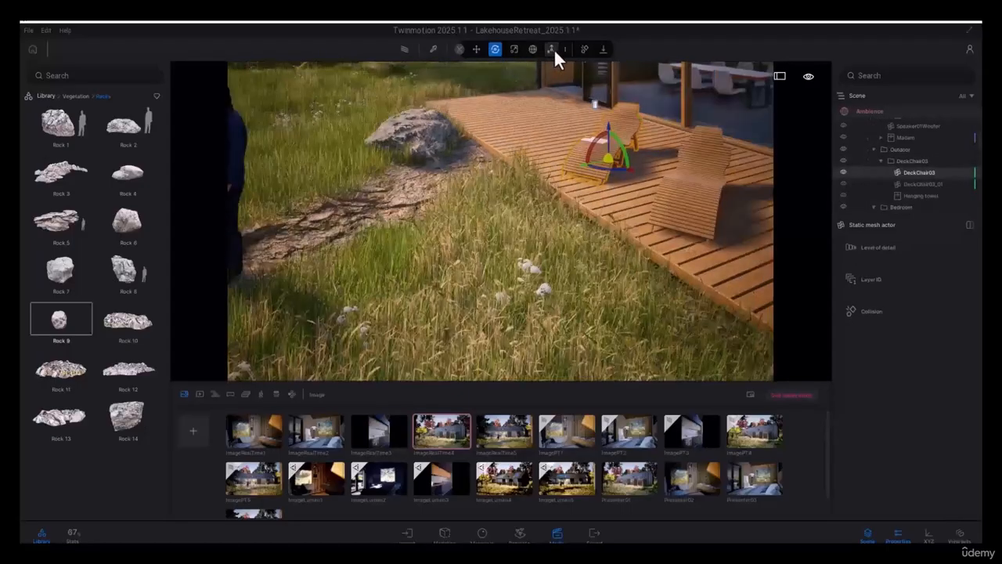
Move the deck chair's pivot along the deck away from the chair, and reset all its pivot transforms.
click(553, 48)
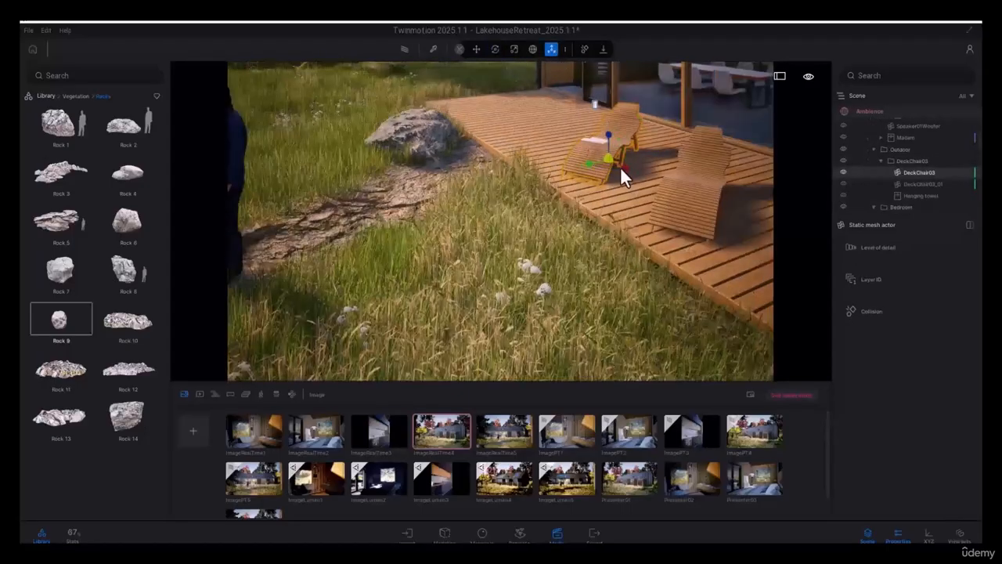
drag(628, 174, 556, 115)
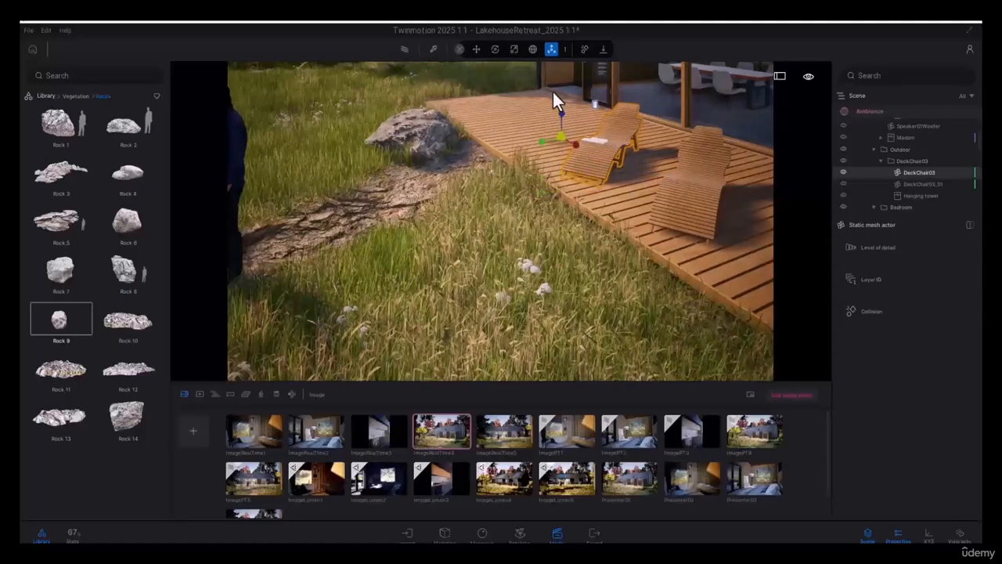
click(564, 47)
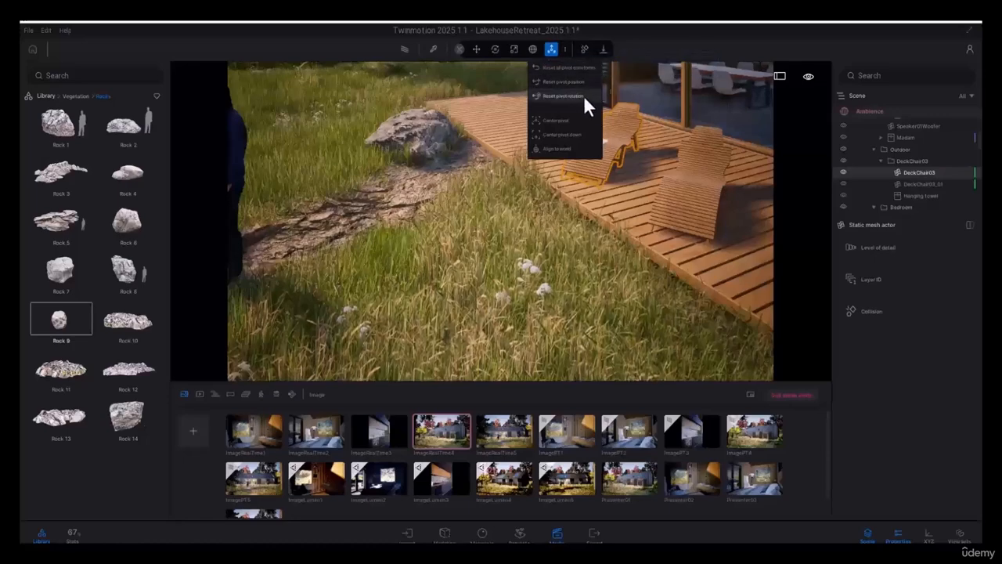
click(579, 68)
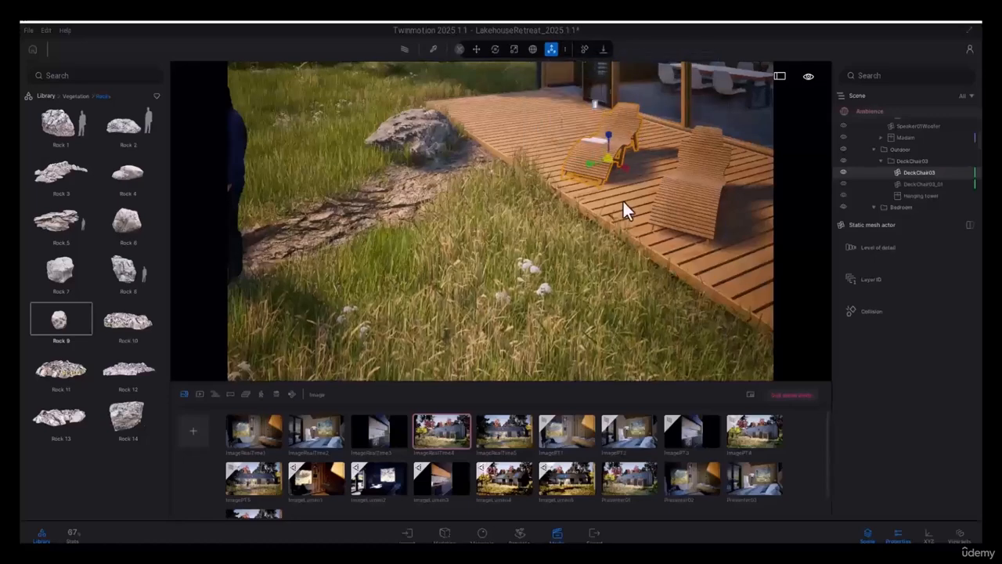